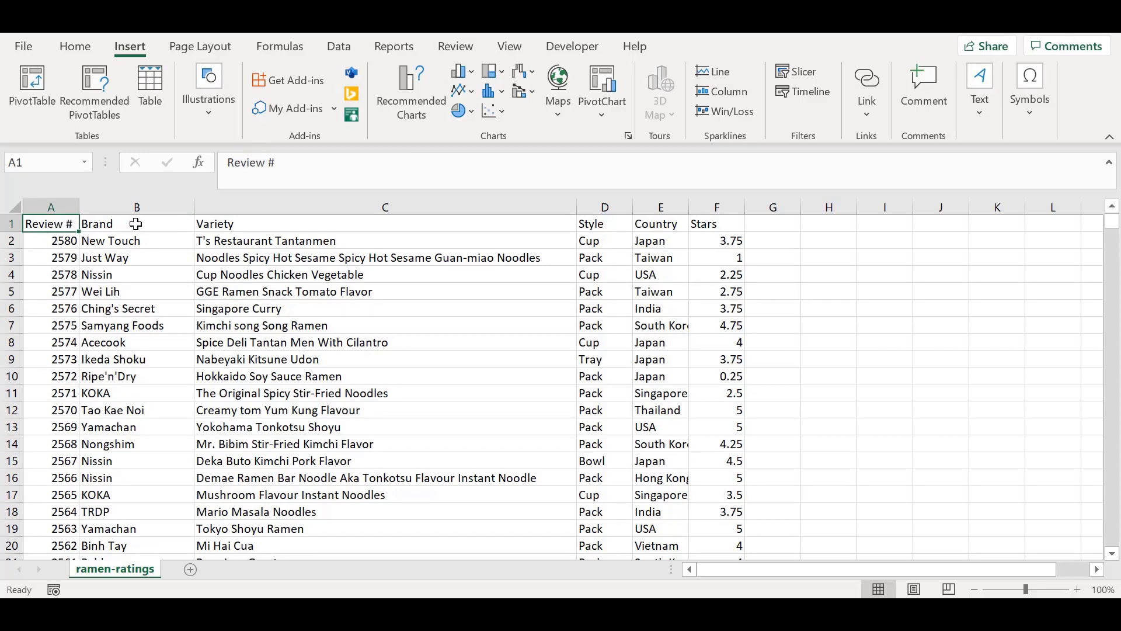
Step: Review the dataset's column headers from Brand through Variety, Style and Country to Stars
left_click(135, 224)
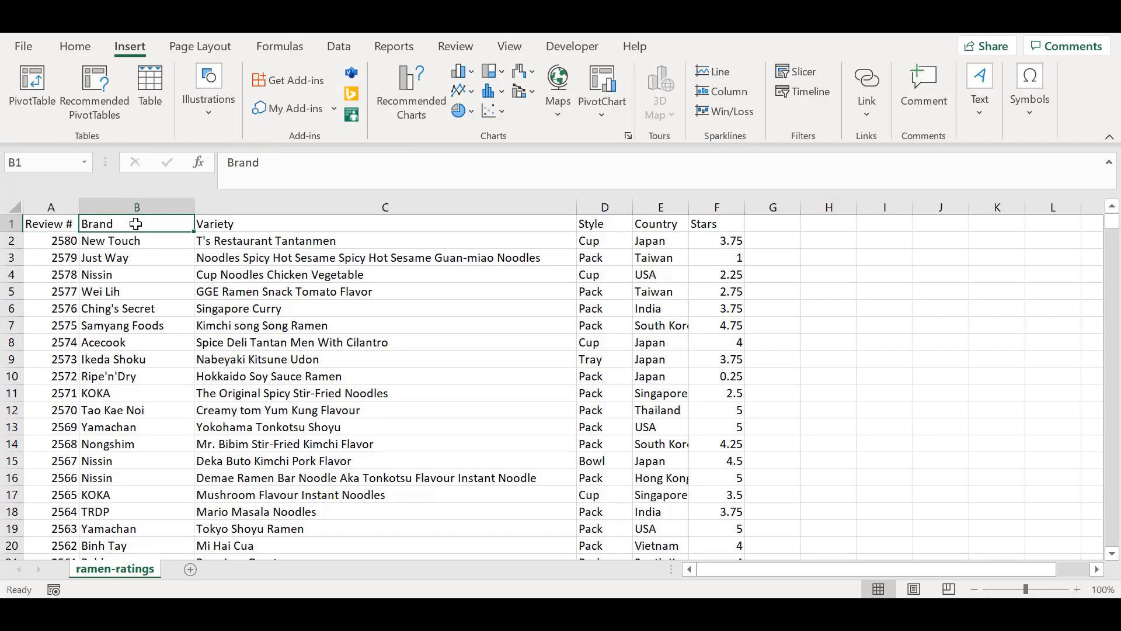
left_click(270, 224)
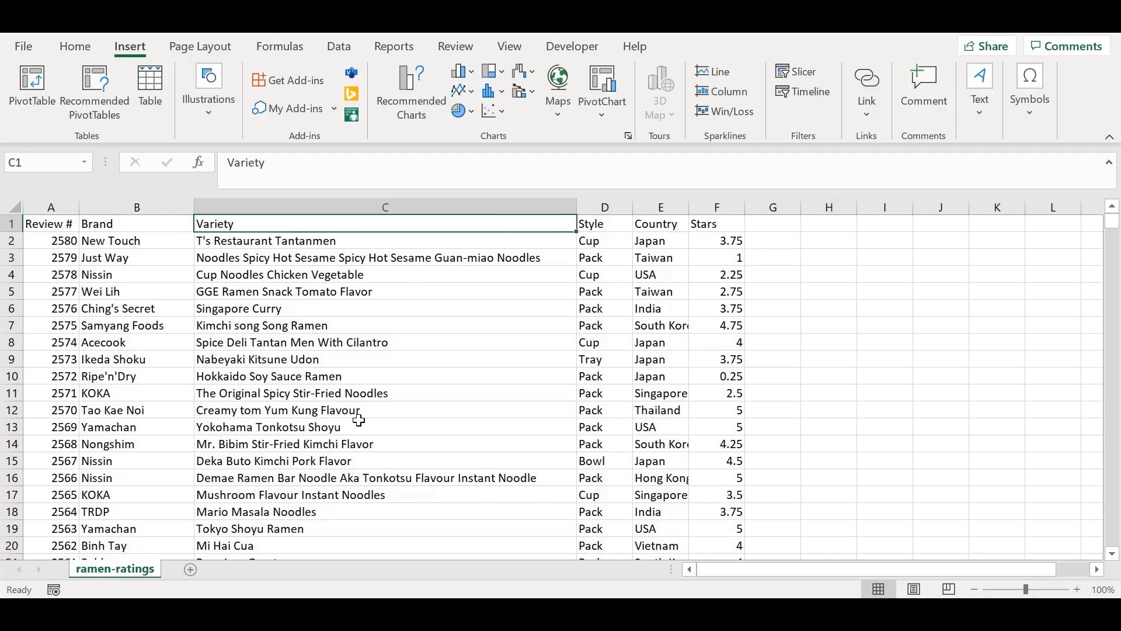
left_click(599, 222)
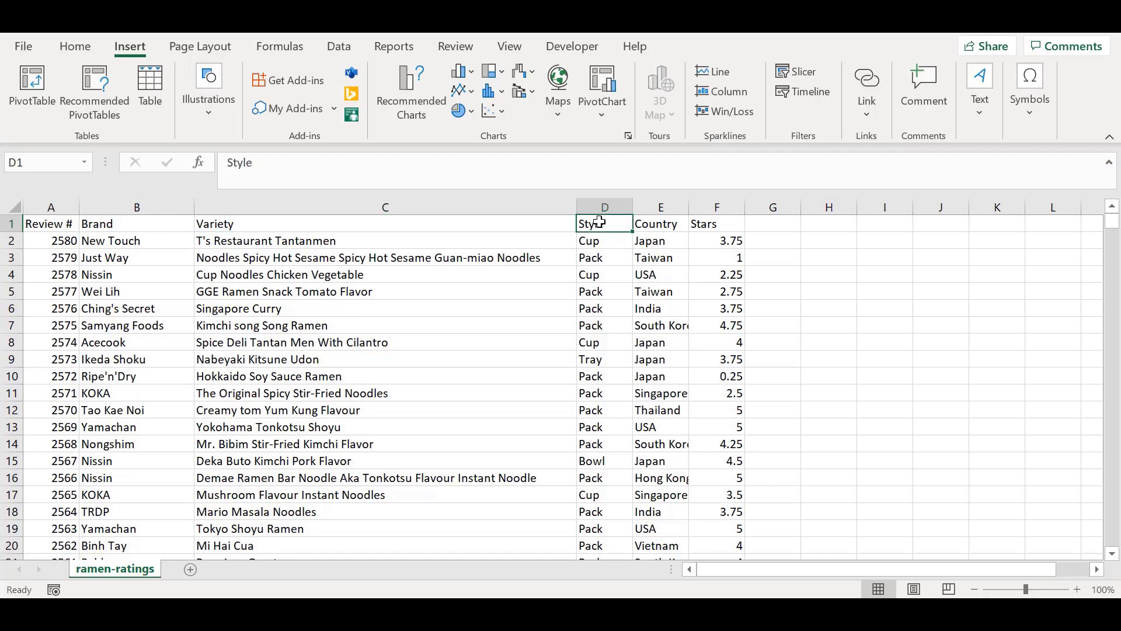
left_click(664, 222)
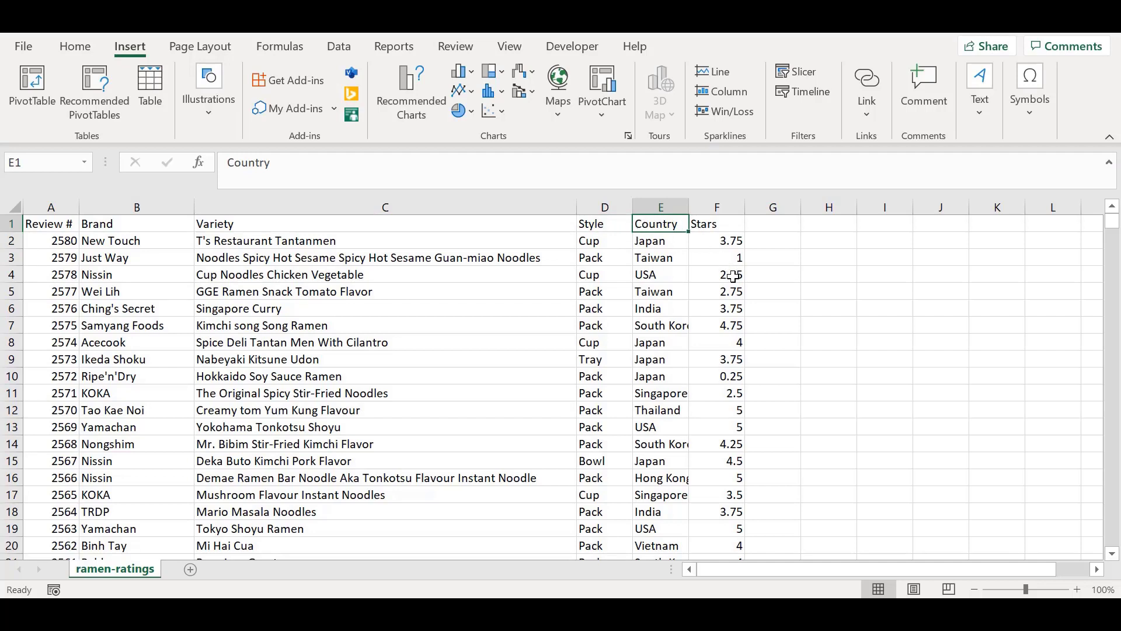
left_click(723, 227)
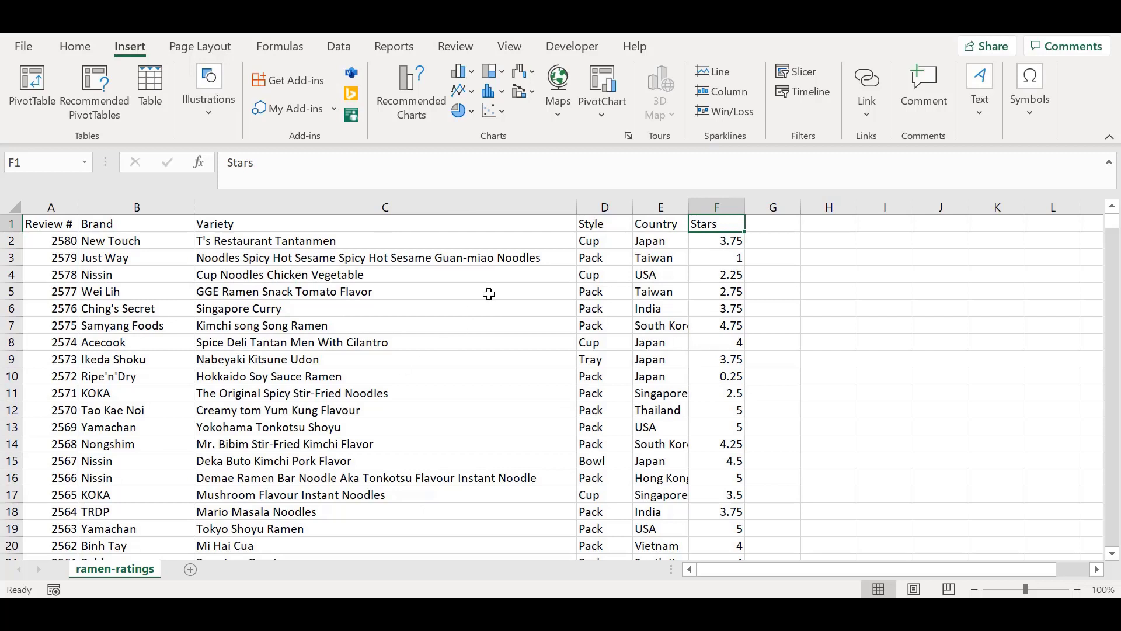
Step: Convert the data range $A$1:$F$2581 into a table, keeping the first row as headers
left_click(366, 360)
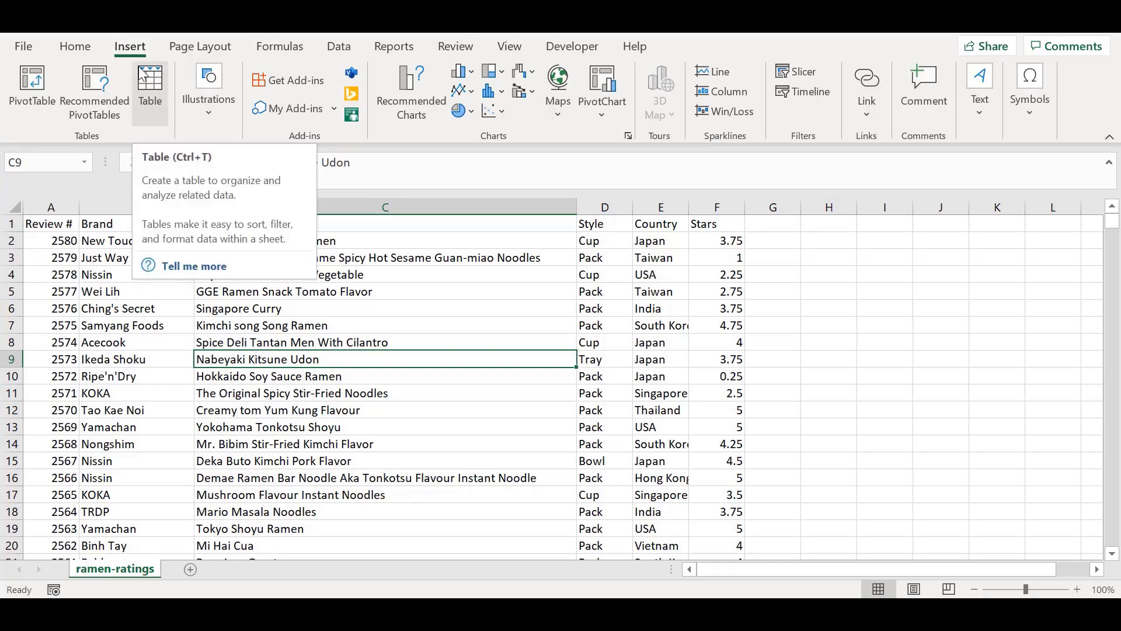
left_click(74, 49)
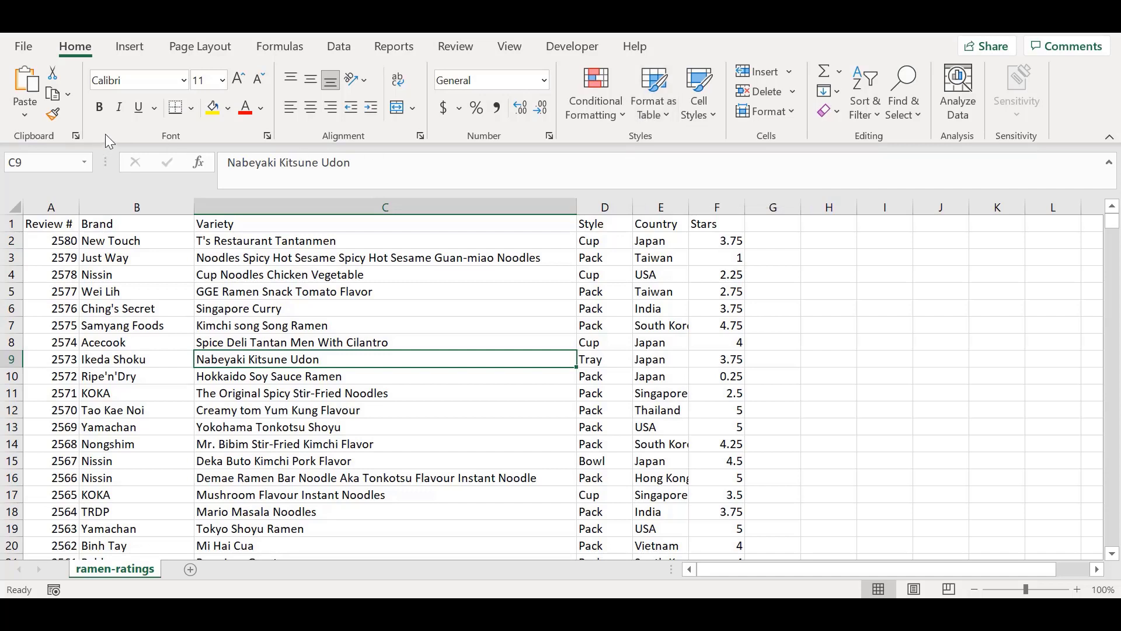
left_click(131, 47)
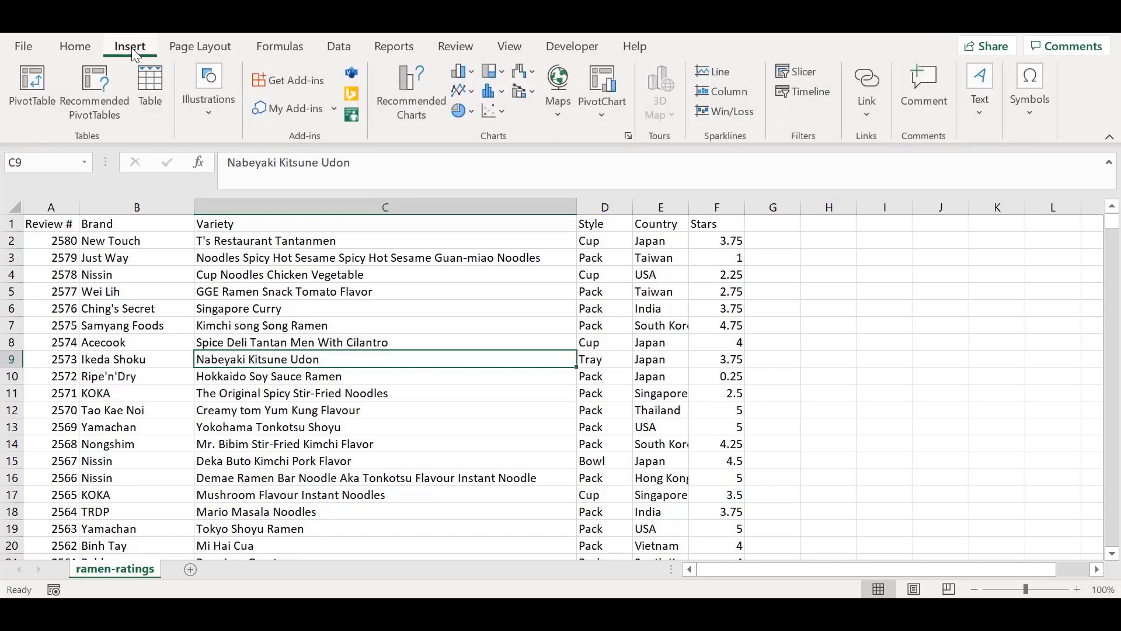
left_click(81, 54)
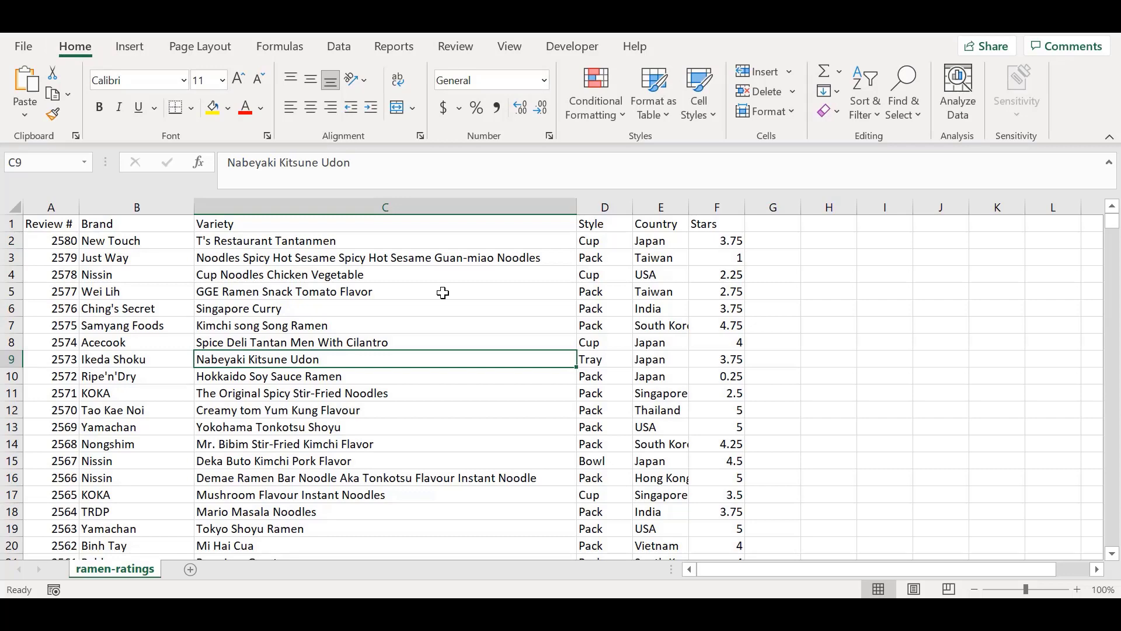
left_click(132, 49)
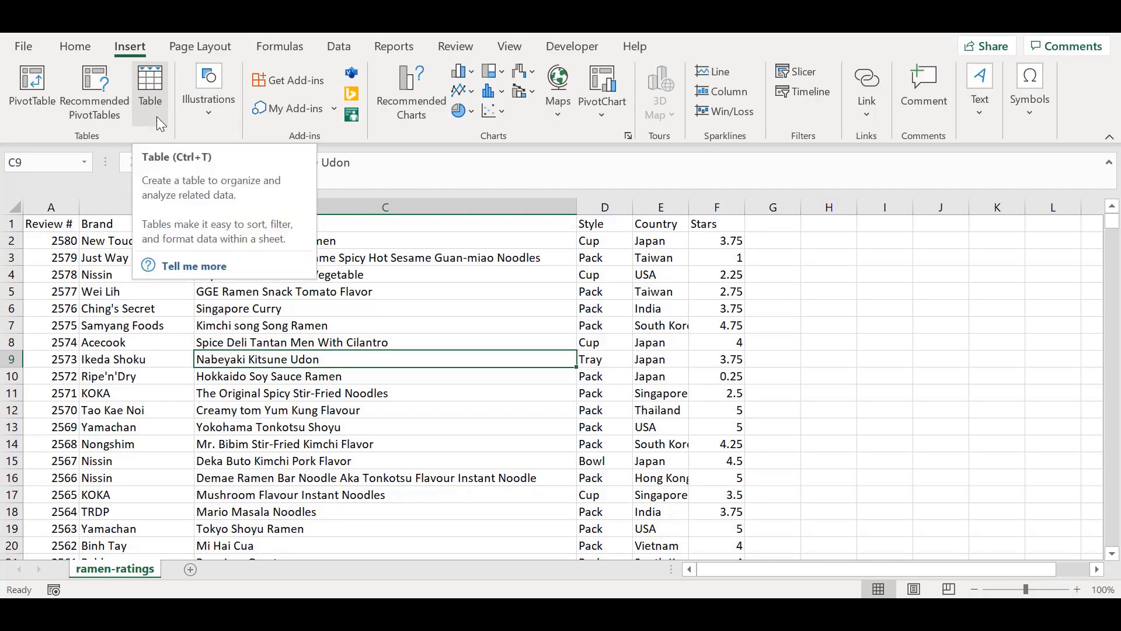
left_click(153, 83)
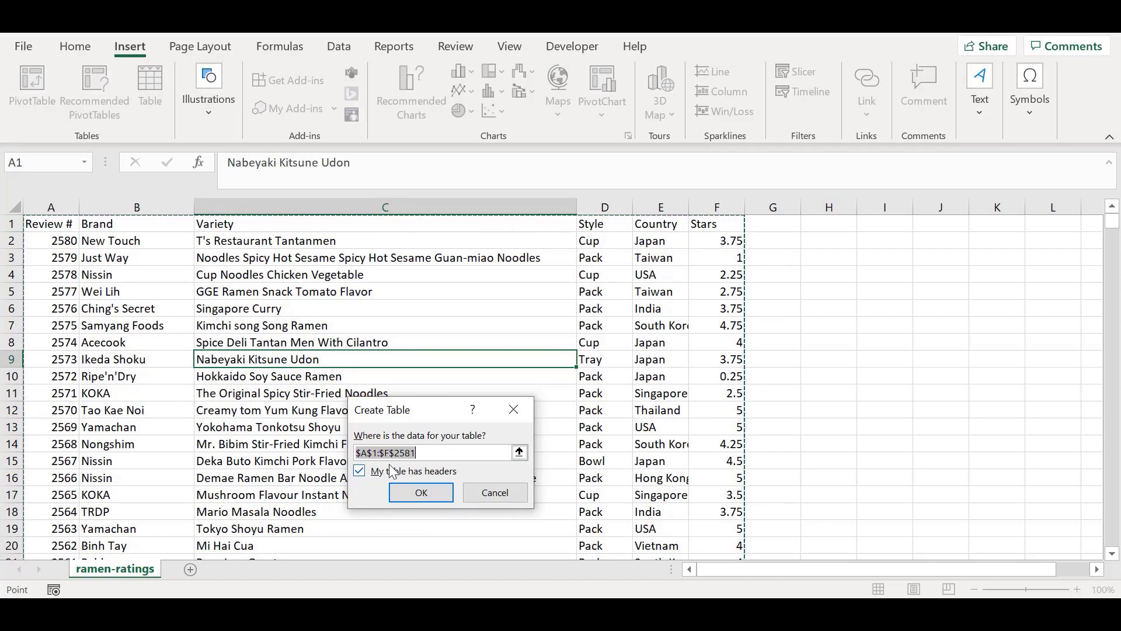
left_click_drag(437, 410, 400, 331)
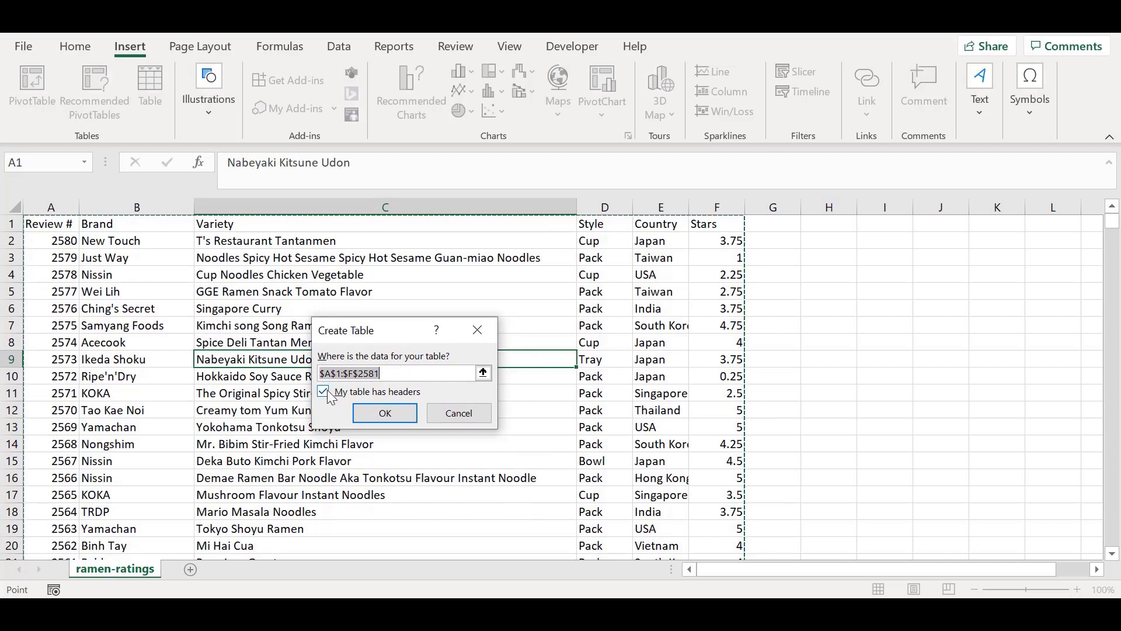
key("Tab")
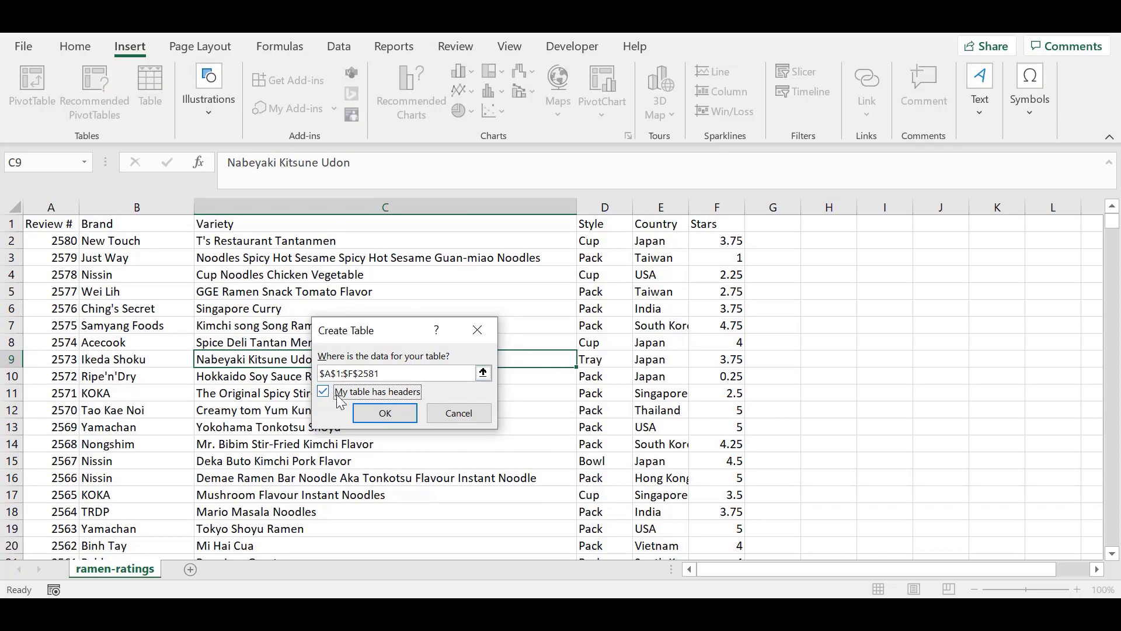
left_click(384, 415)
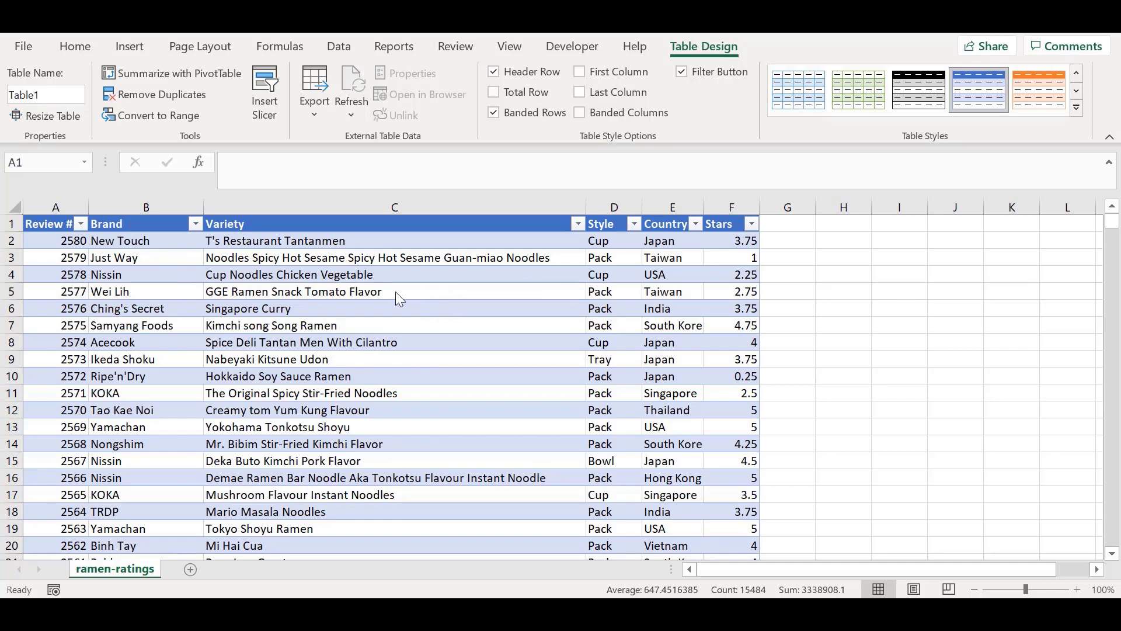
Step: Select the whole table, try a green light table style, and apply the gold one instead
key("ctrl+a")
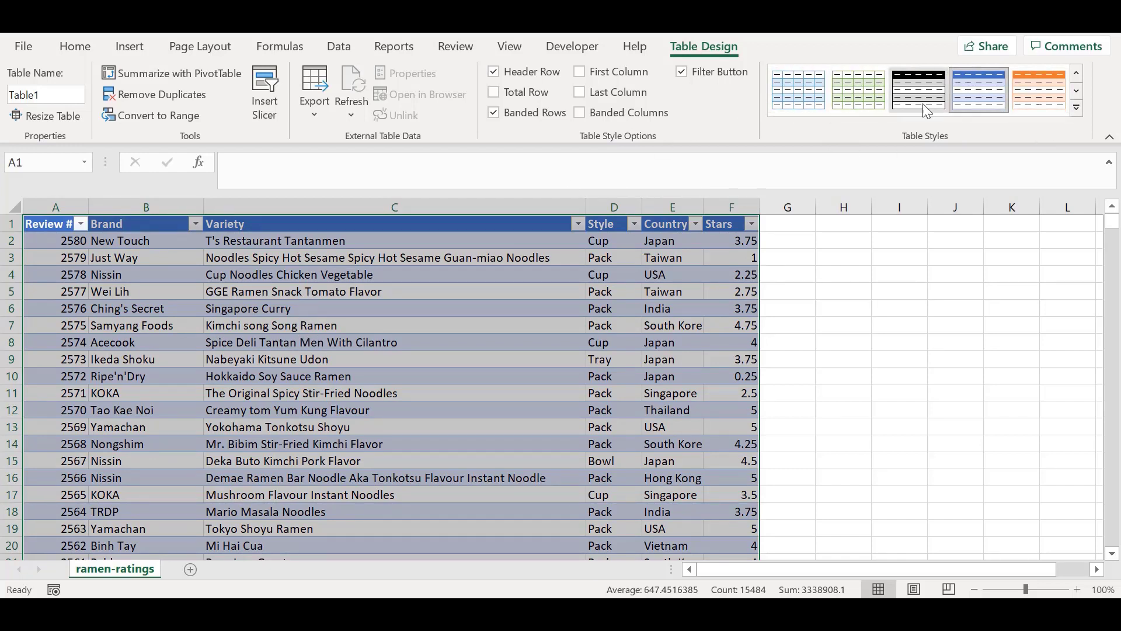
left_click(1074, 108)
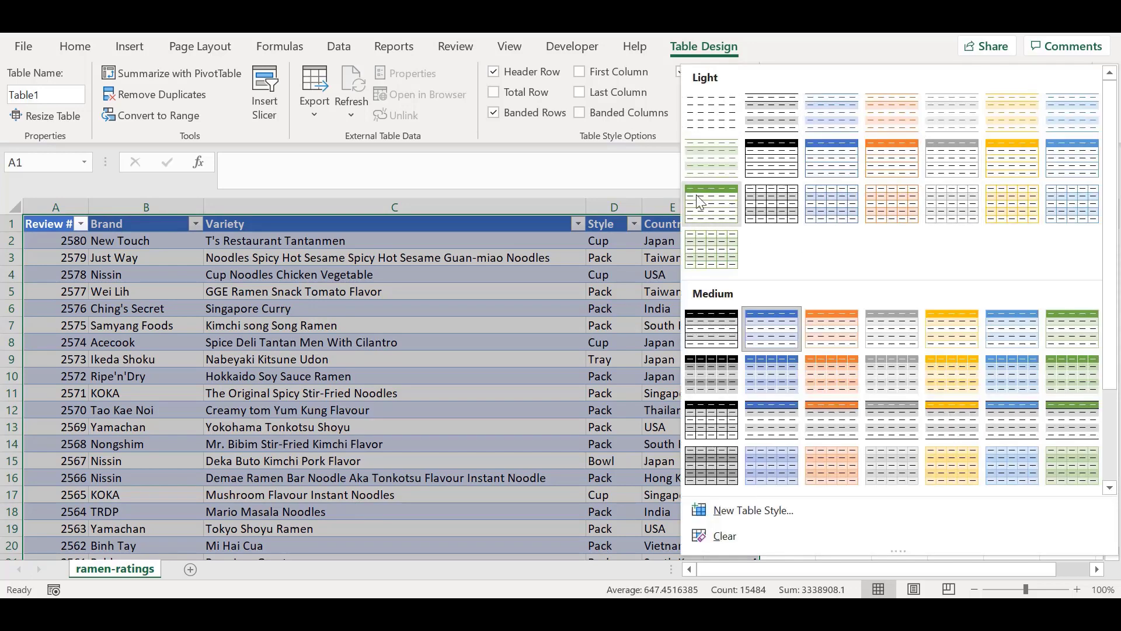
left_click(724, 208)
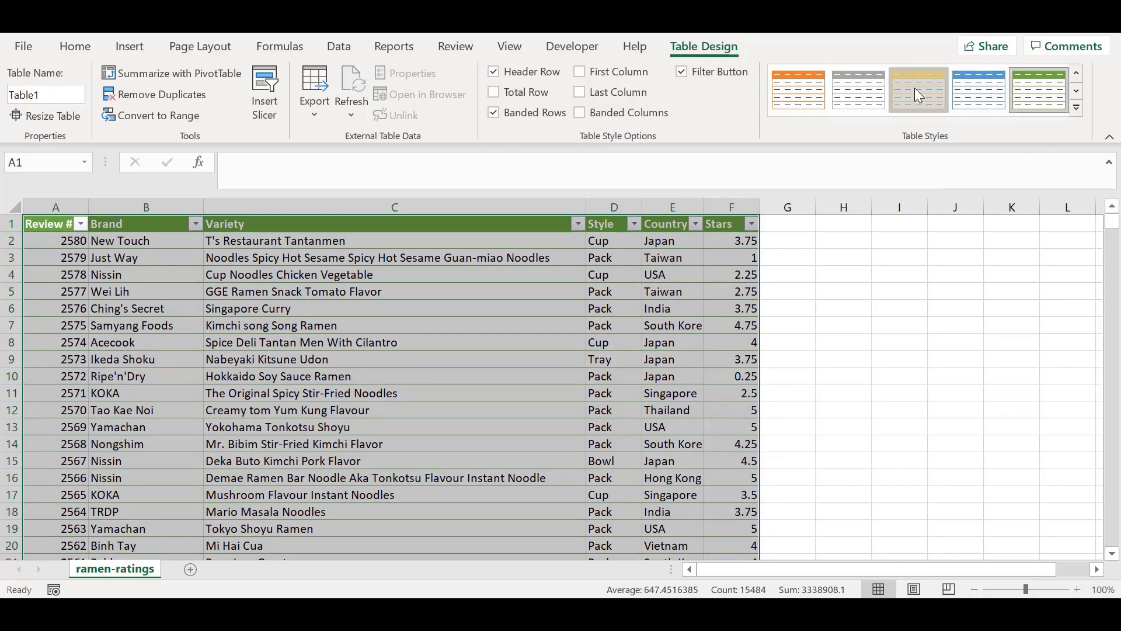
left_click(935, 91)
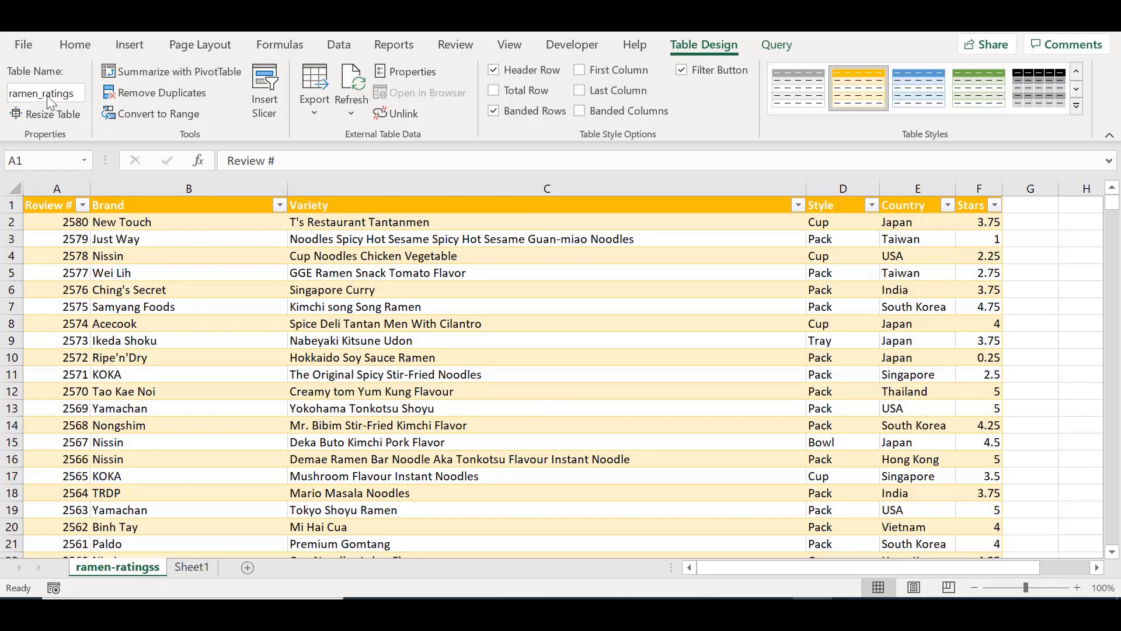
Step: Rename the table as ramen
left_click(78, 99)
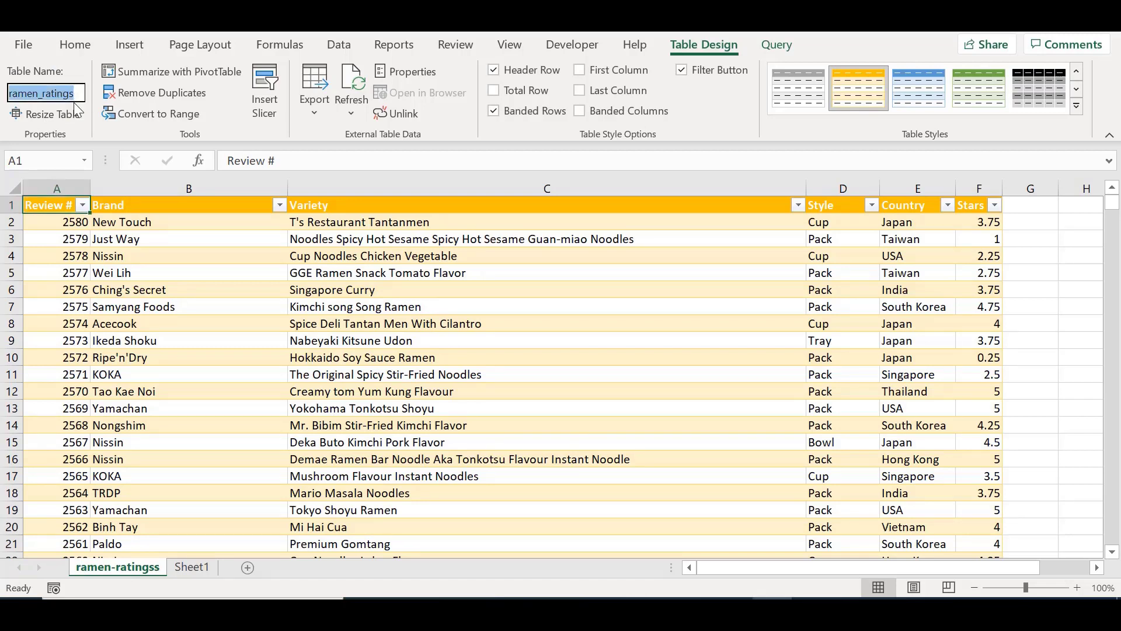
key("BackSpace")
type("ra")
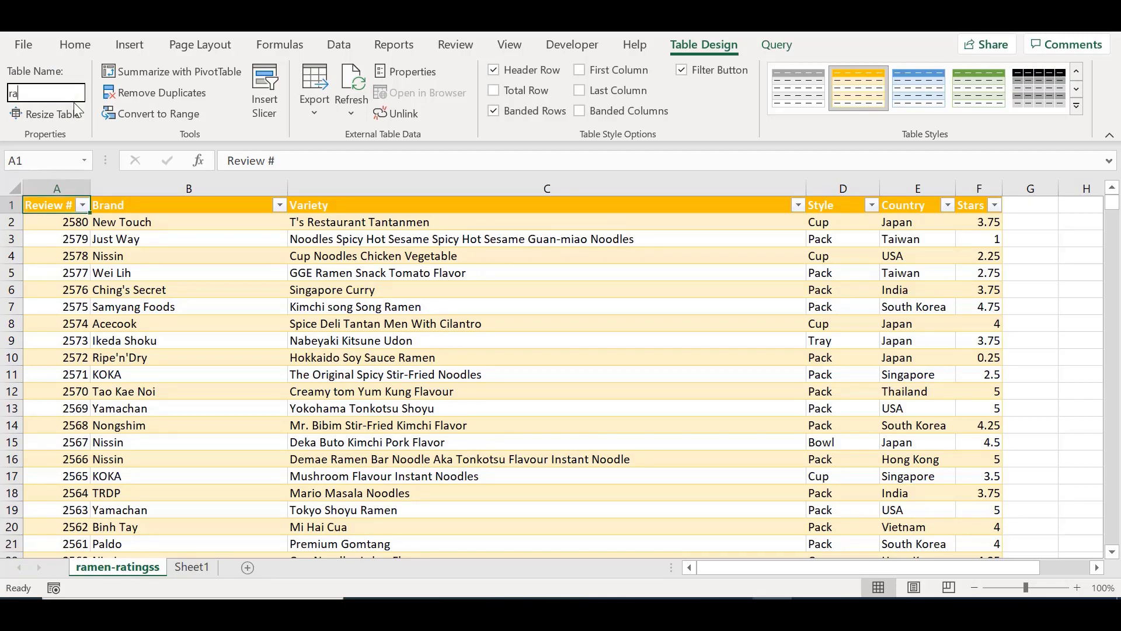
type("men")
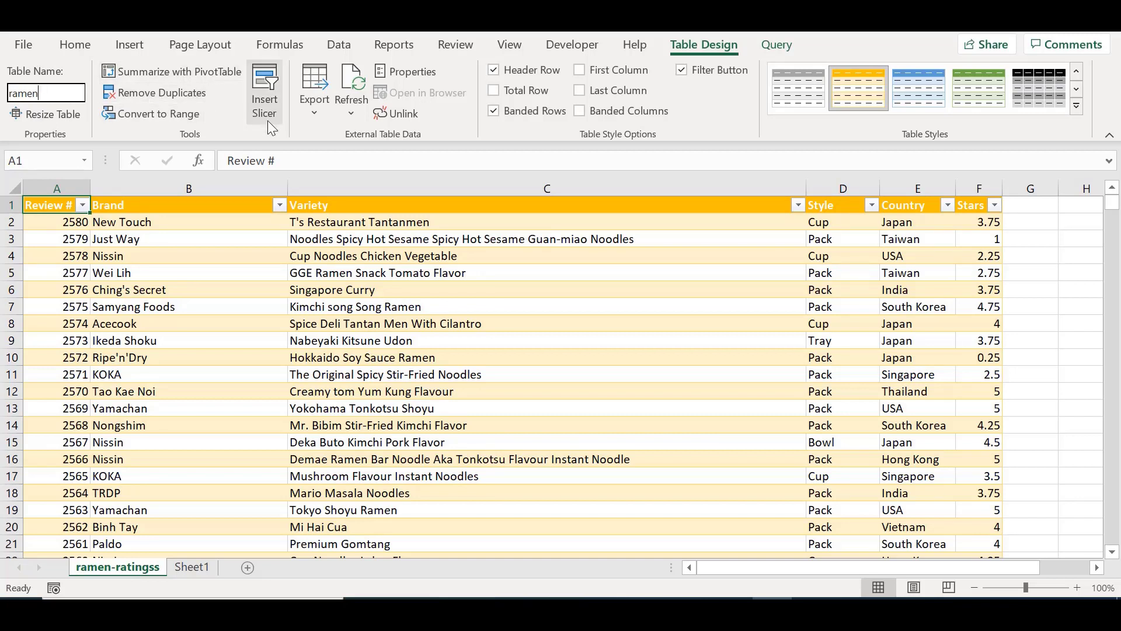
key("Return")
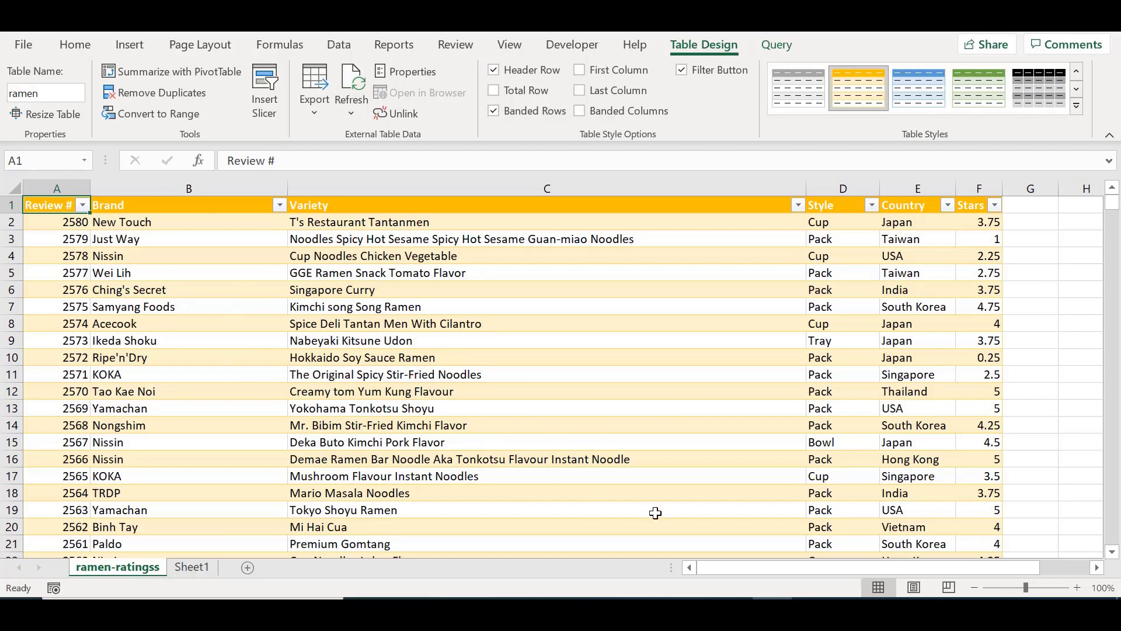
Step: Try entering the formula =ram in cell H11 and close the References dialog
left_click_drag(711, 559, 854, 566)
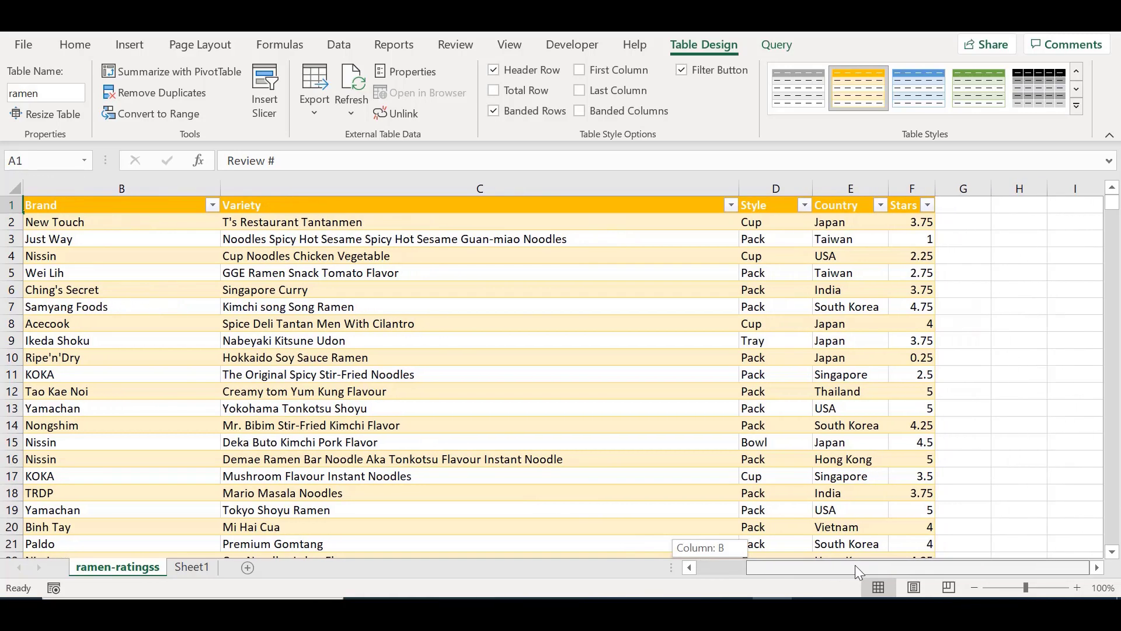
left_click(1012, 379)
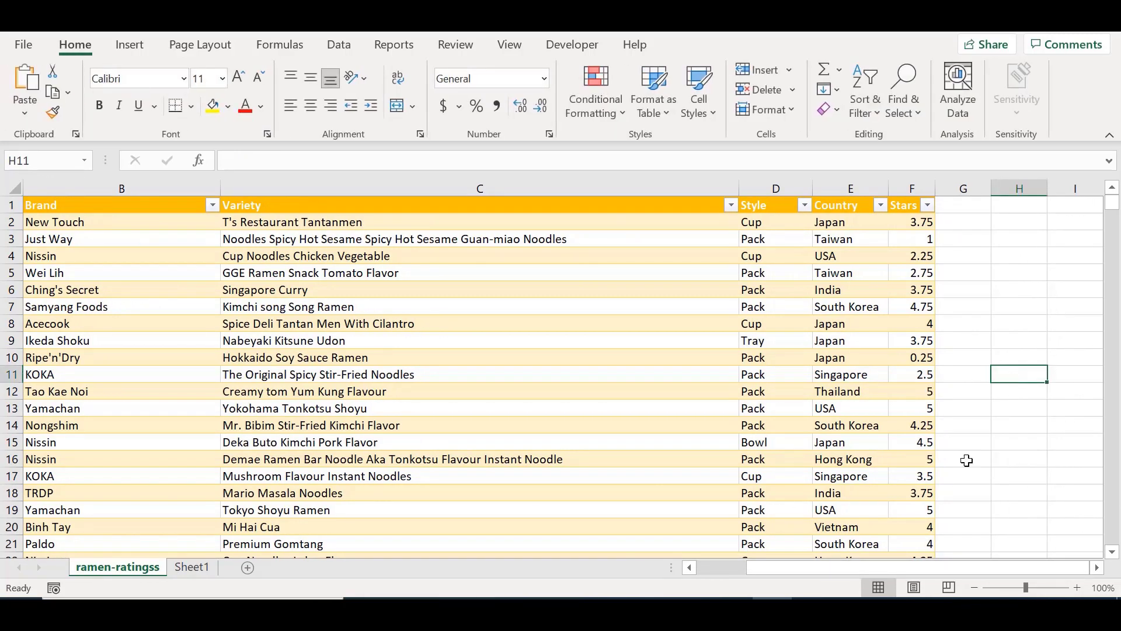
double_click(1019, 375)
type("=")
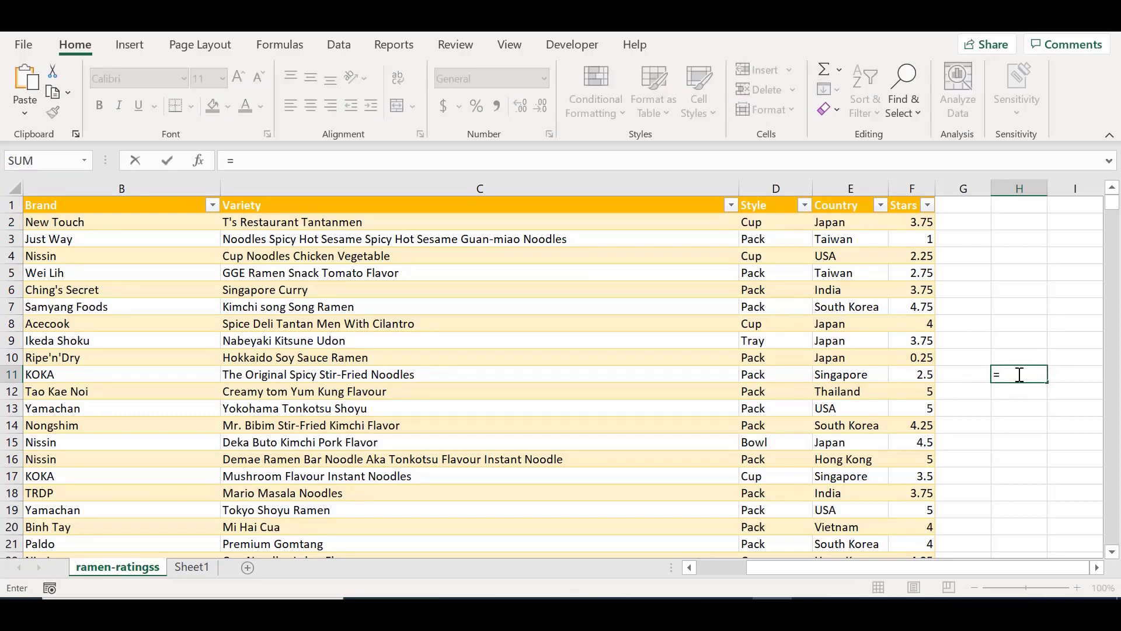
type("ram")
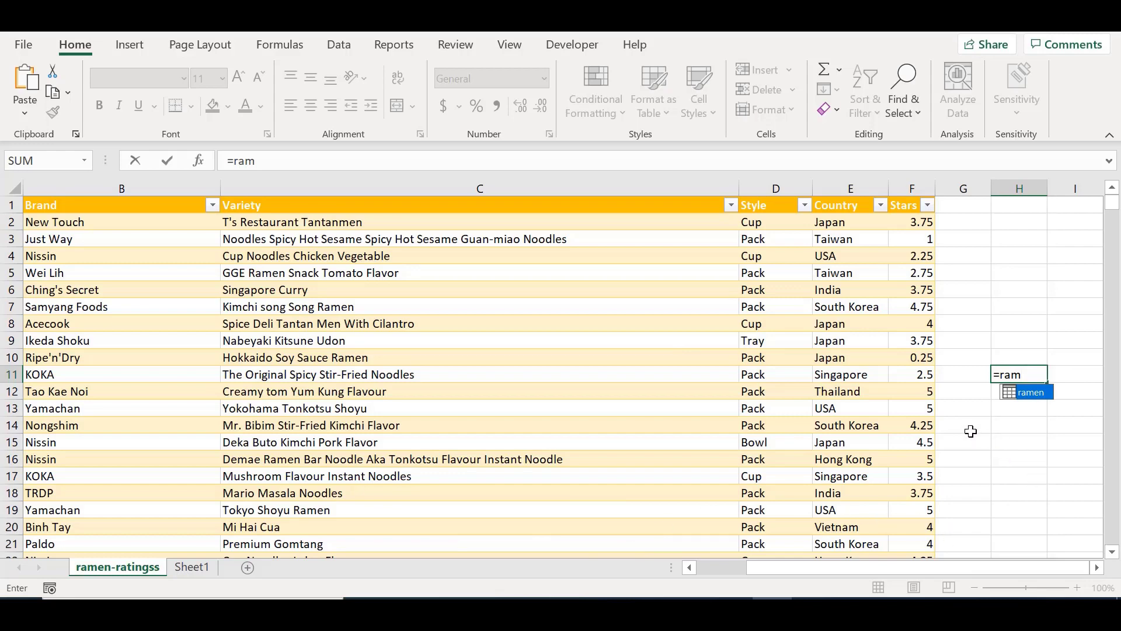
key("Return")
left_click(661, 263)
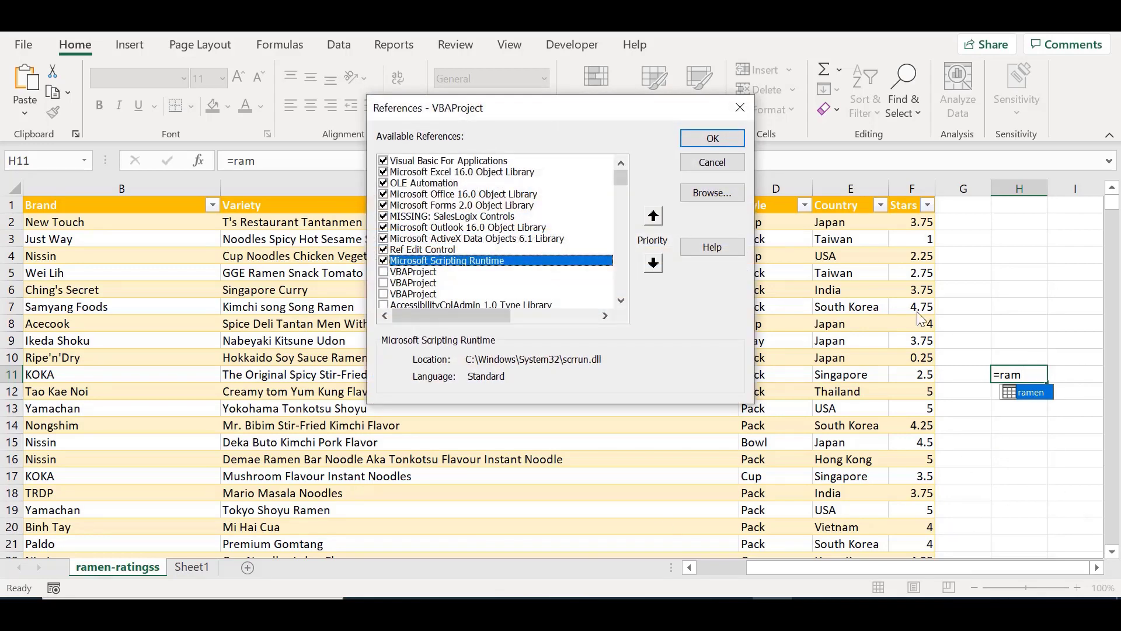
left_click(740, 107)
left_click_drag(1014, 407, 1031, 432)
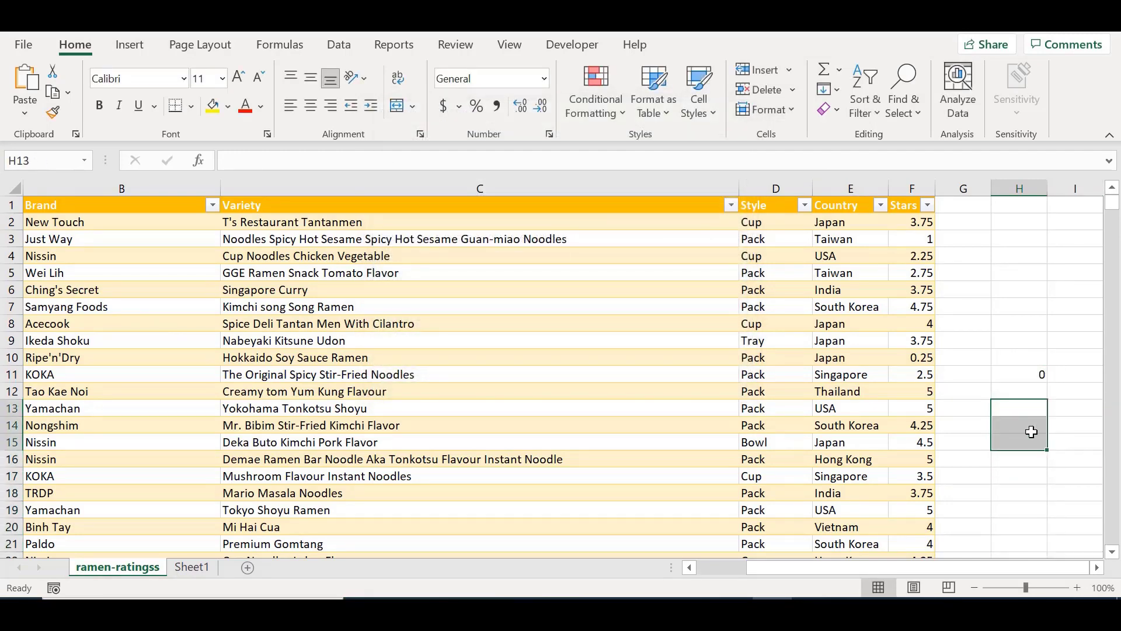
Step: Try changing the formula in cell H11 to =ramen to reference the table by its name
left_click(1008, 376)
type("=ram")
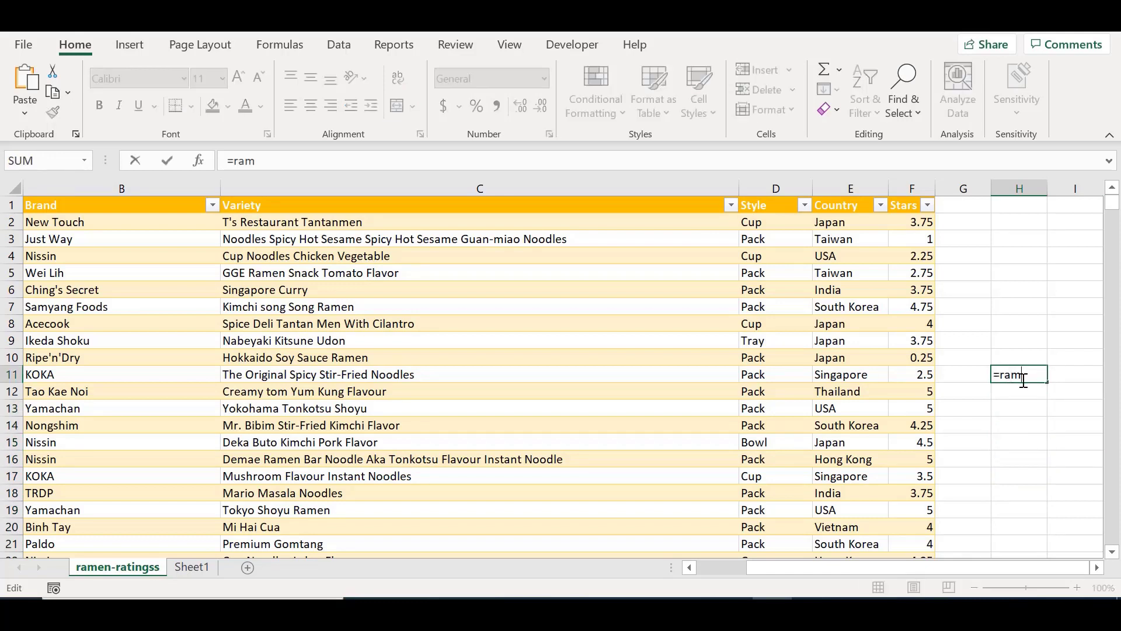
type("en")
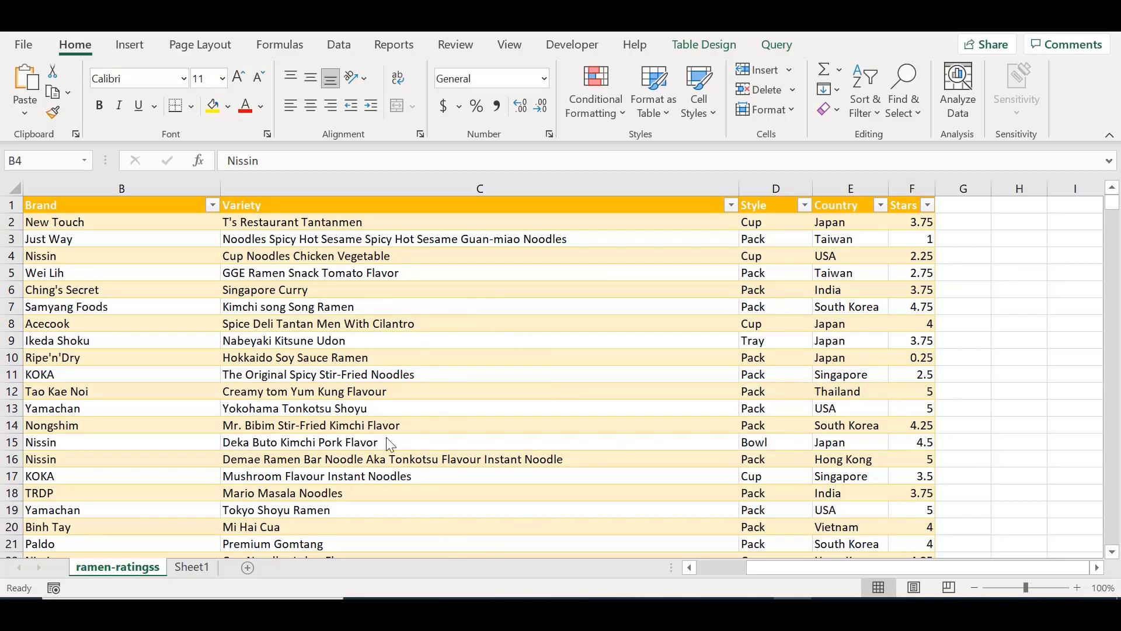
Step: Insert a slicer for the Country field of the ramen table
left_click(128, 51)
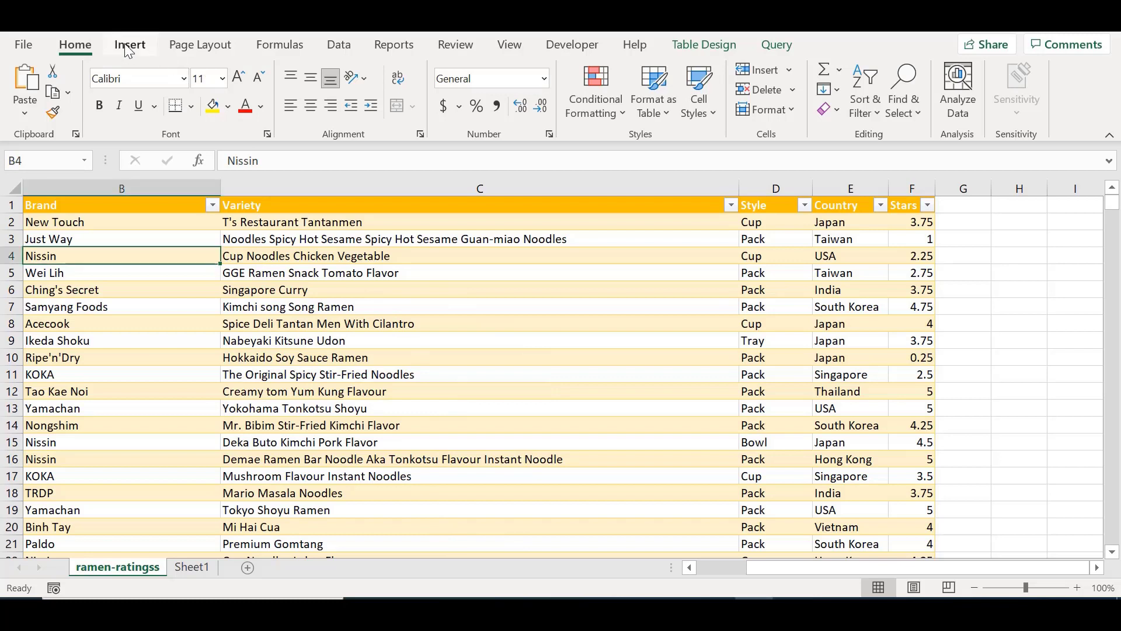
left_click(128, 46)
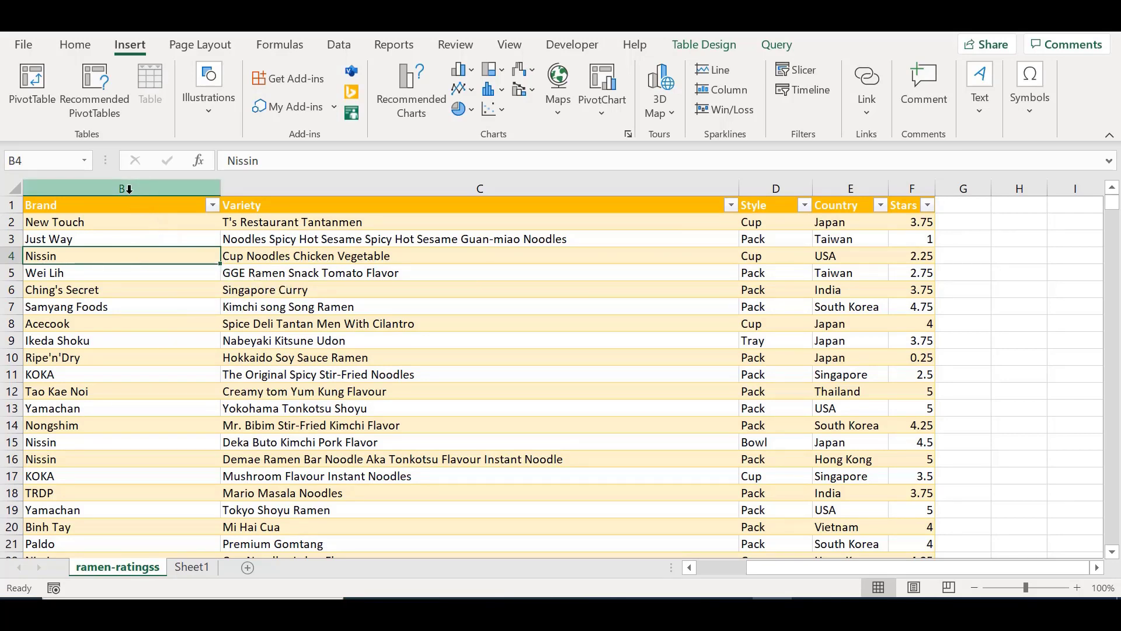
left_click(130, 190)
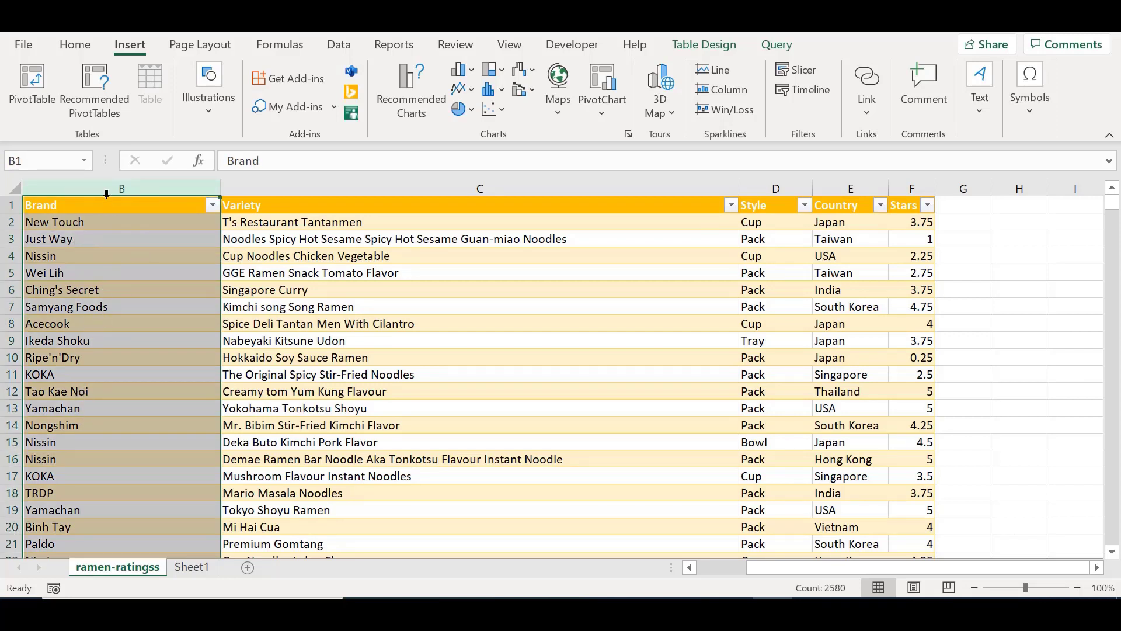
left_click_drag(101, 186, 100, 189)
left_click(799, 71)
left_click_drag(862, 222, 622, 152)
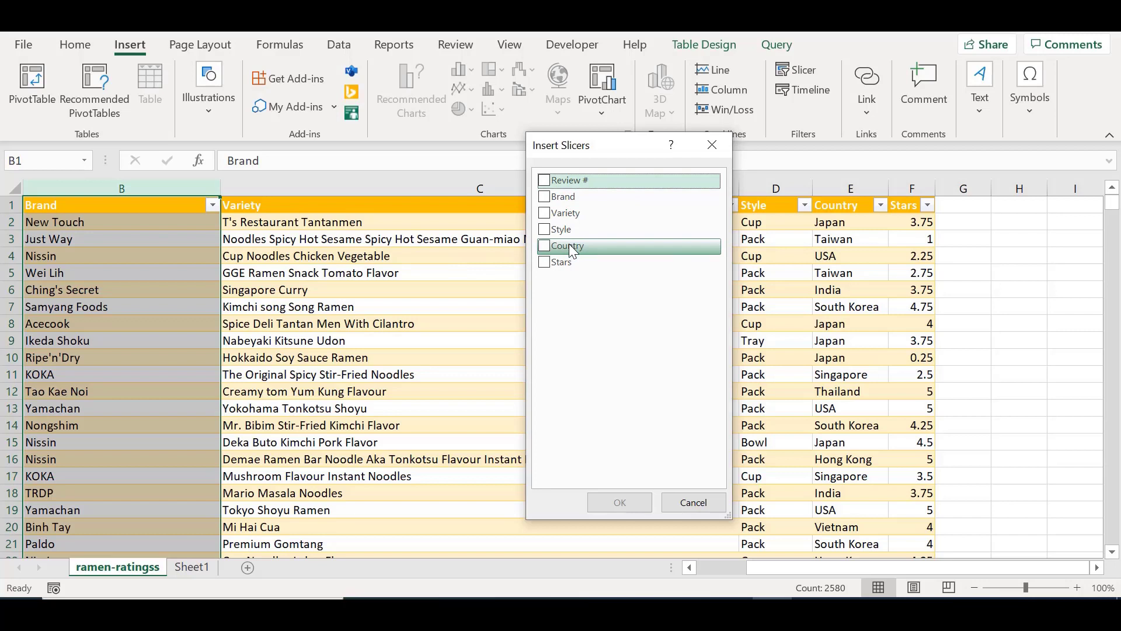
left_click(547, 246)
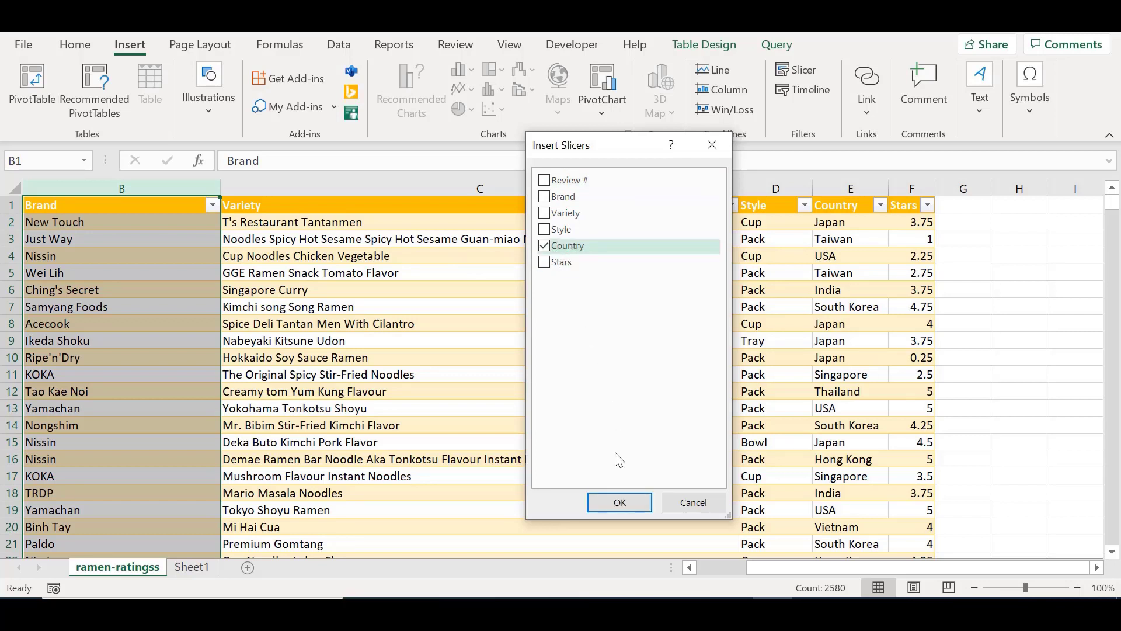
left_click(620, 503)
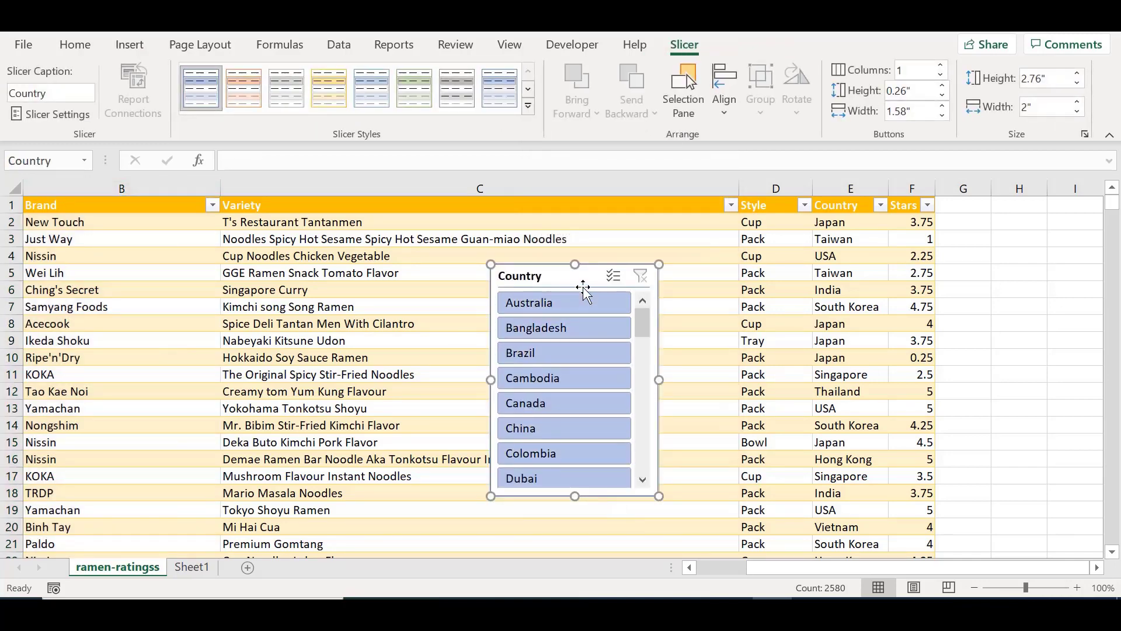
Step: Place the Country slicer in the empty area beside the Stars column and apply the light gold slicer style
left_click_drag(585, 285, 1024, 248)
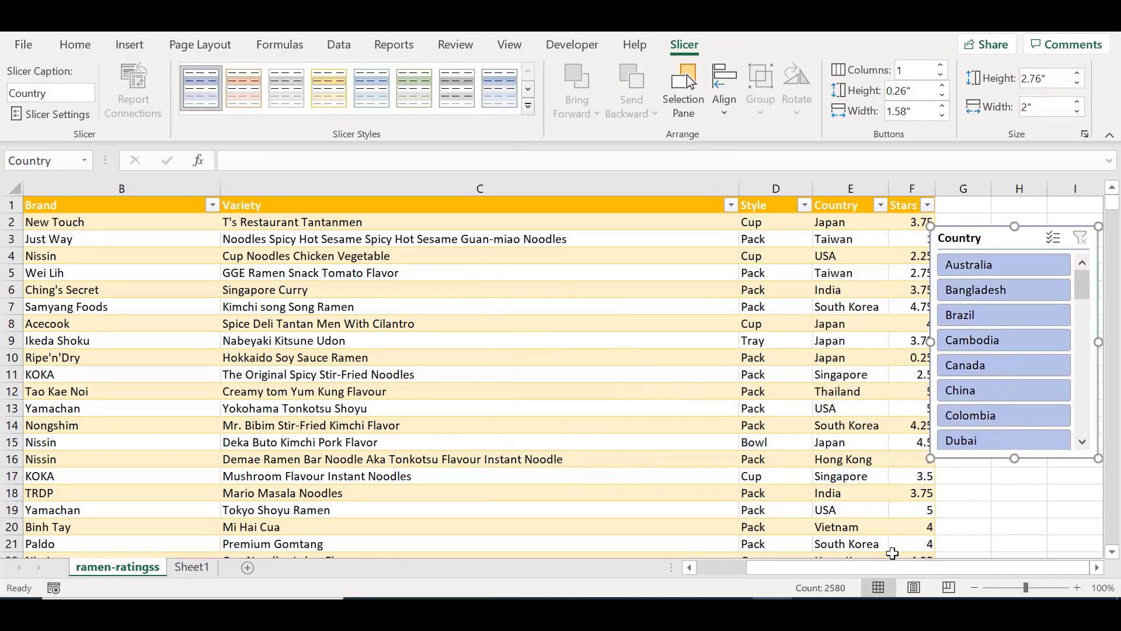
left_click_drag(839, 571, 969, 578)
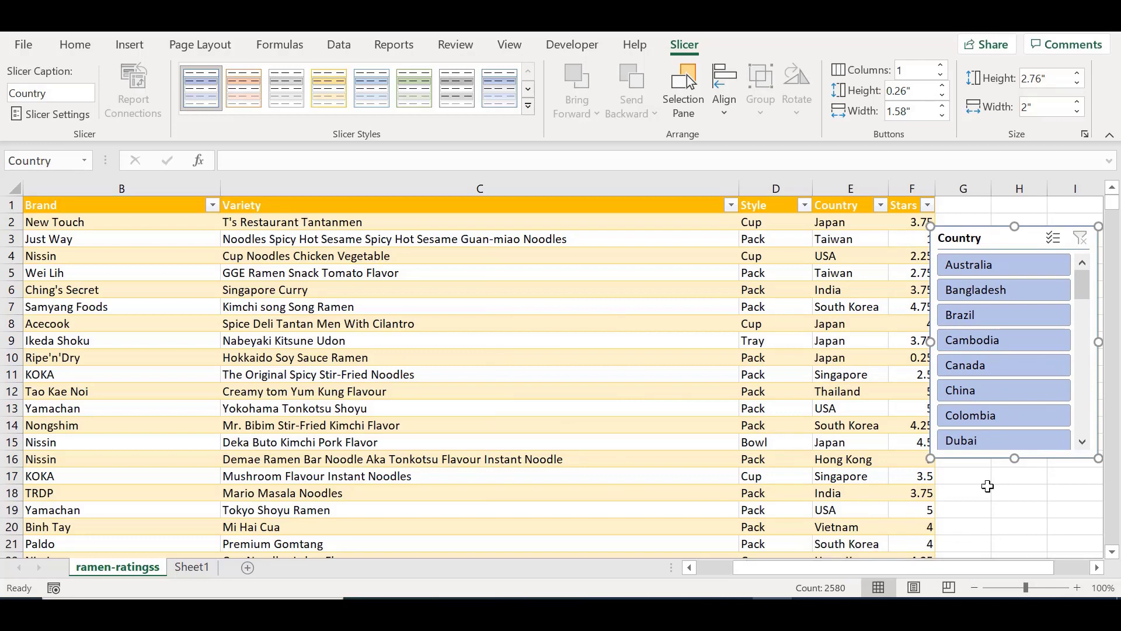
left_click_drag(998, 244, 1013, 278)
left_click_drag(1051, 571, 1072, 571)
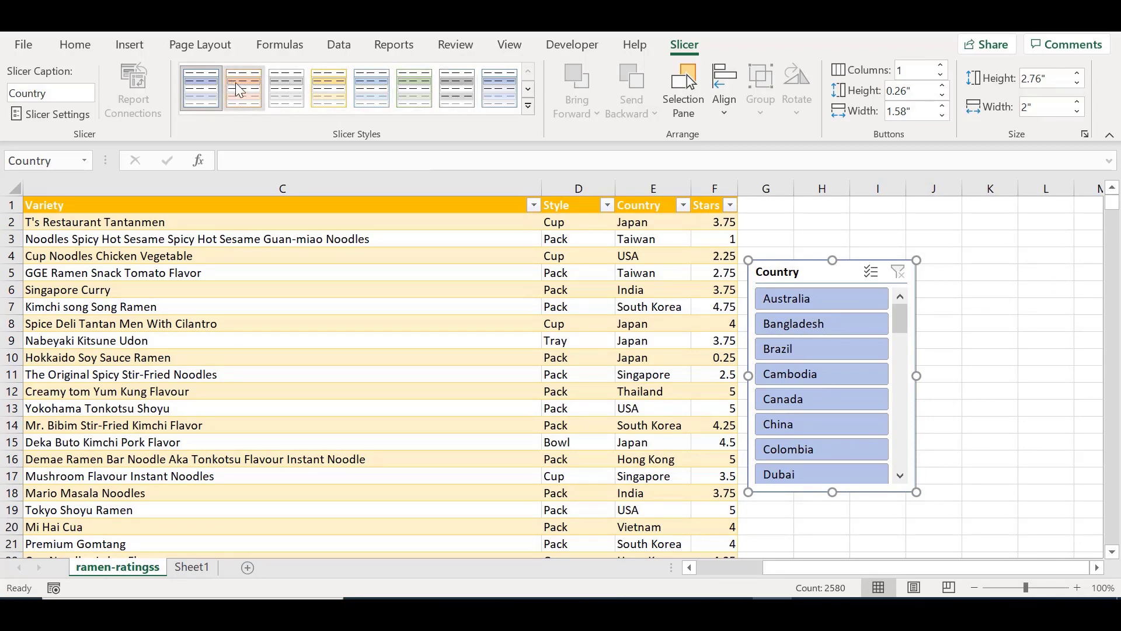
left_click(335, 93)
left_click_drag(780, 274, 821, 273)
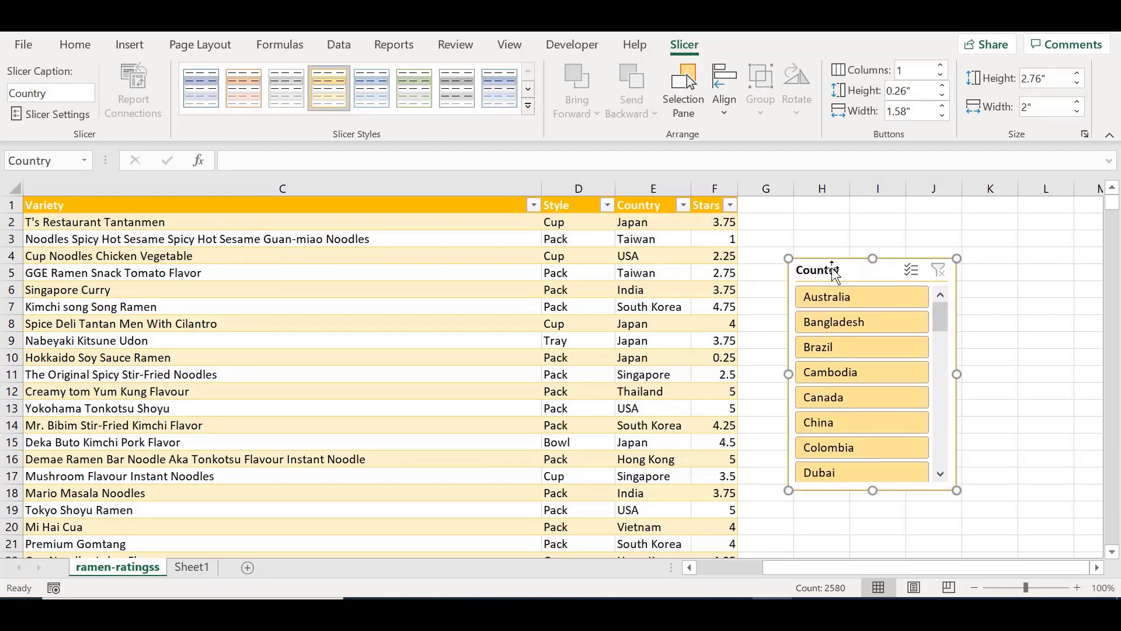
Step: Filter the table with the Country slicer by Australia, Brazil and finally Cambodia, checking the filtered rows
left_click(841, 307)
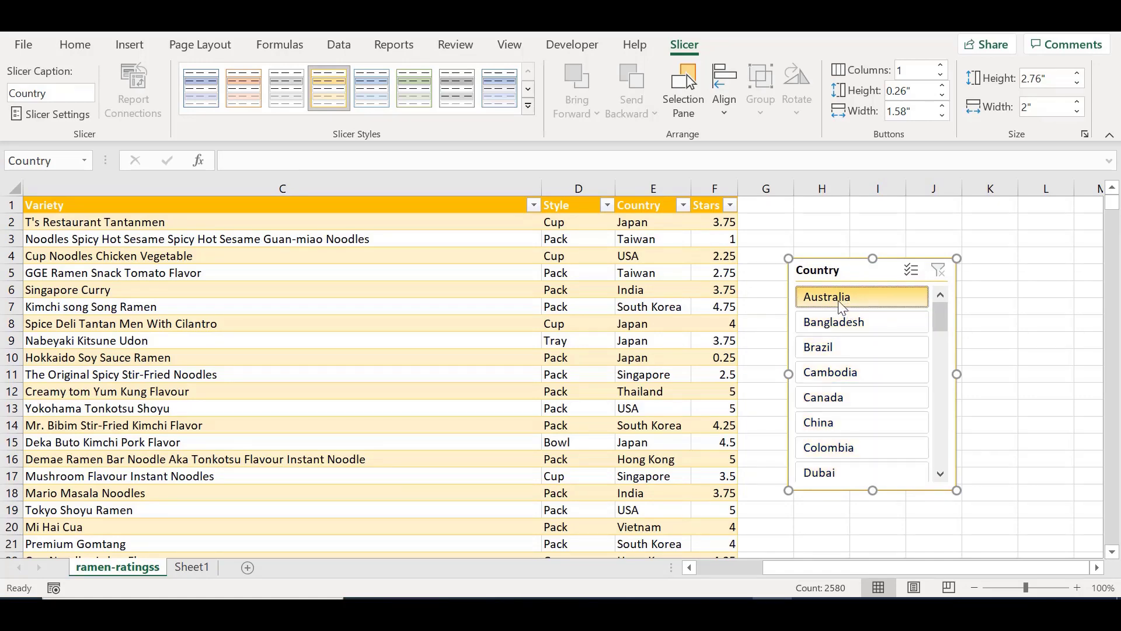
left_click_drag(852, 571, 750, 568)
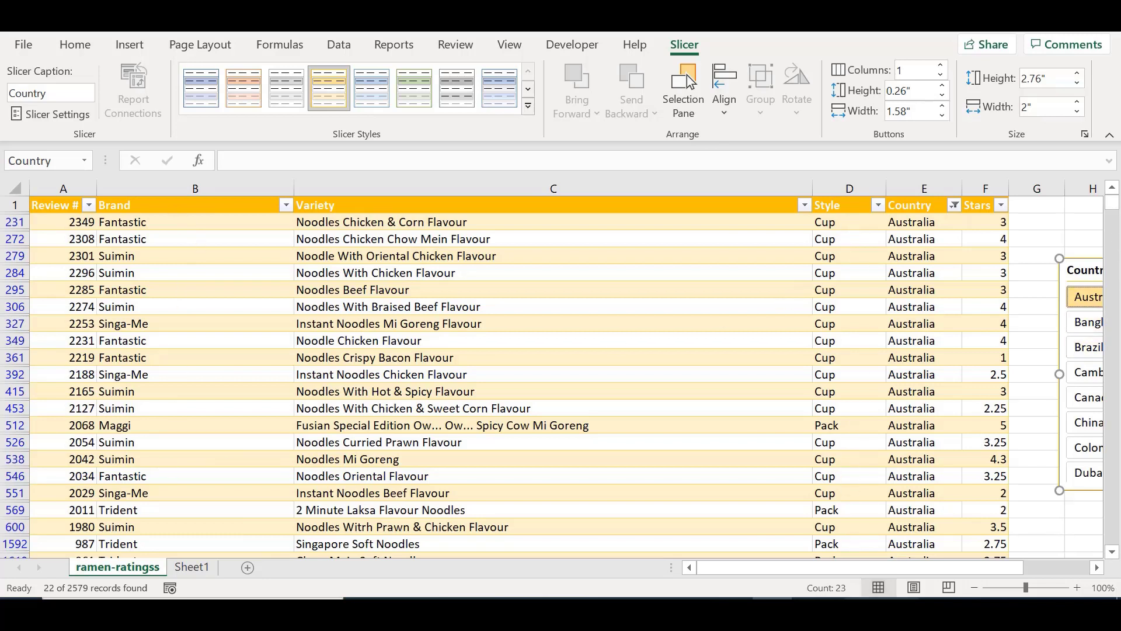
left_click_drag(775, 580, 841, 578)
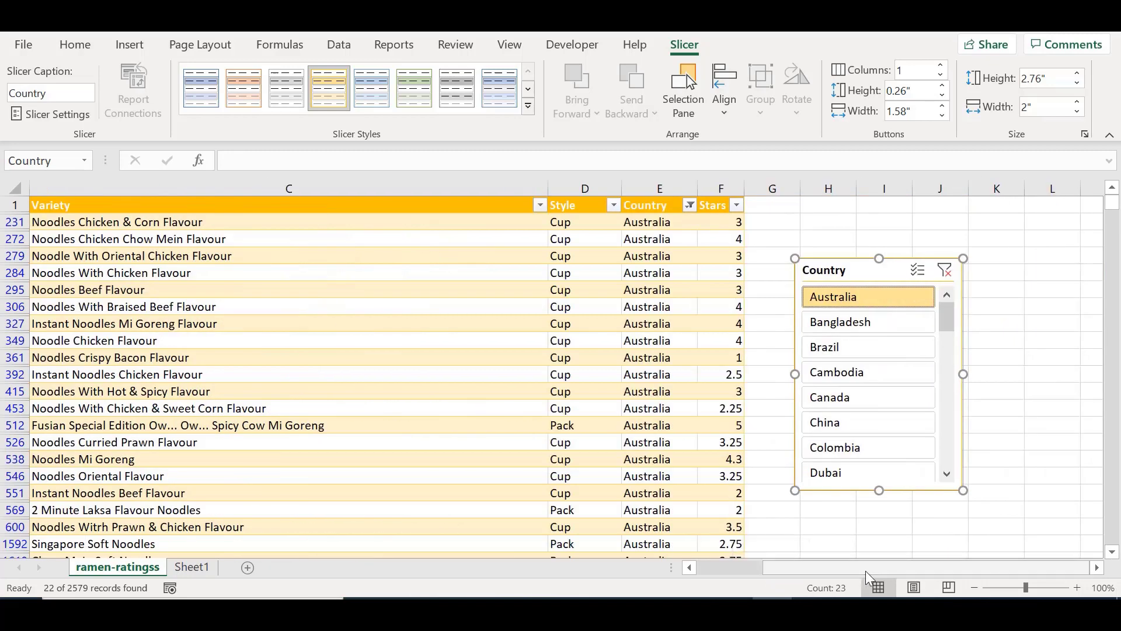
left_click(907, 332)
left_click(885, 348)
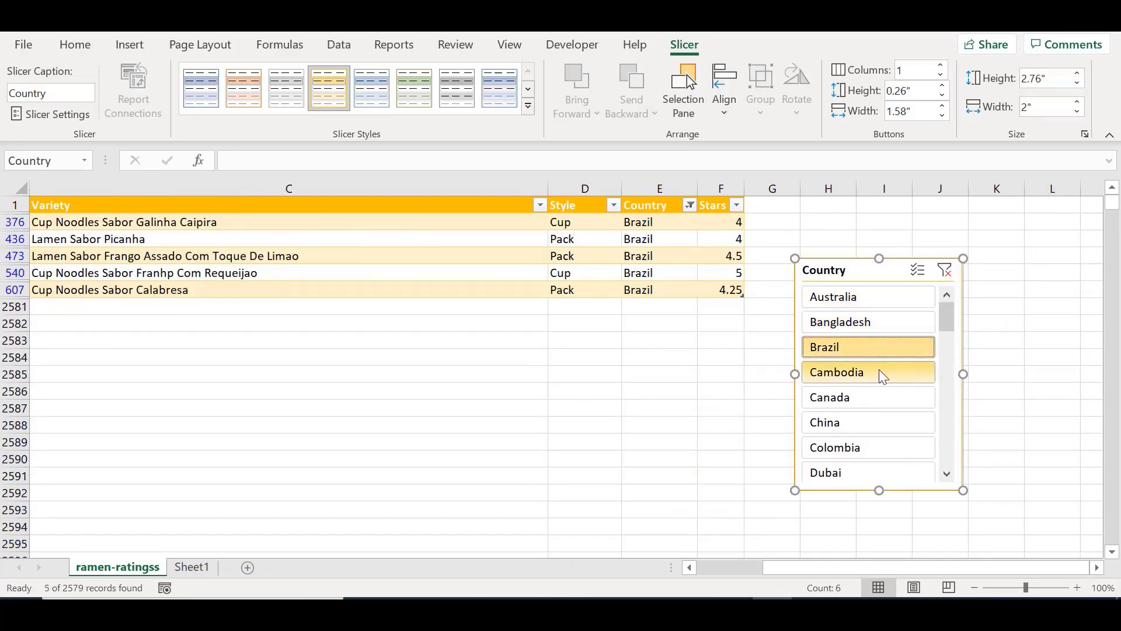
left_click(883, 377)
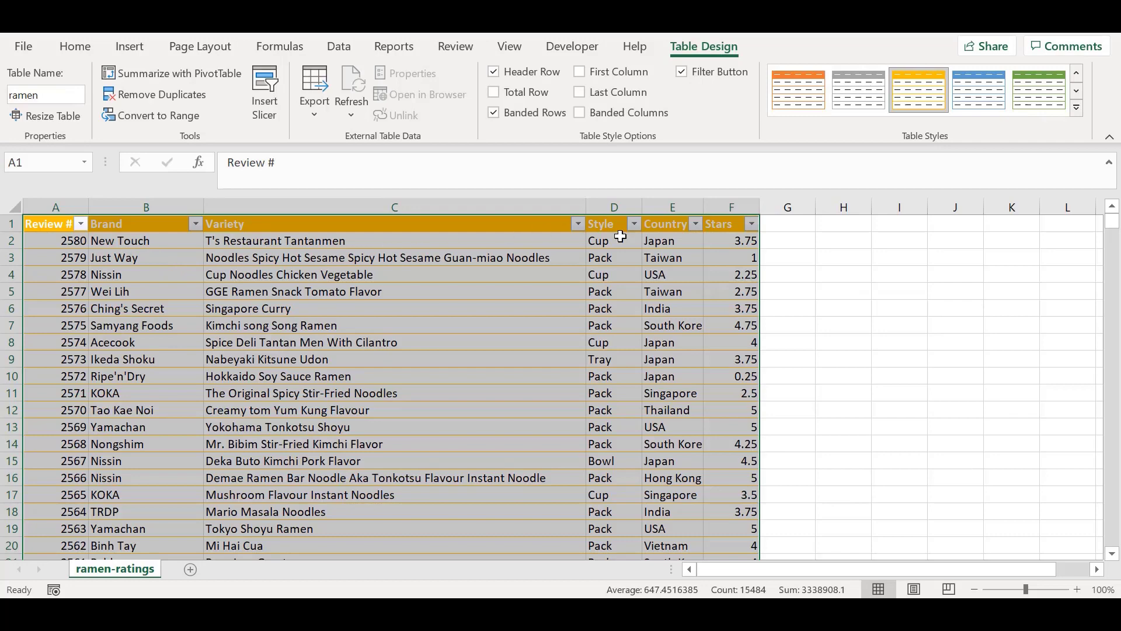
Step: Examine the Brand column's sort and filter options and its list of brands, closing them without applying a filter
left_click(195, 225)
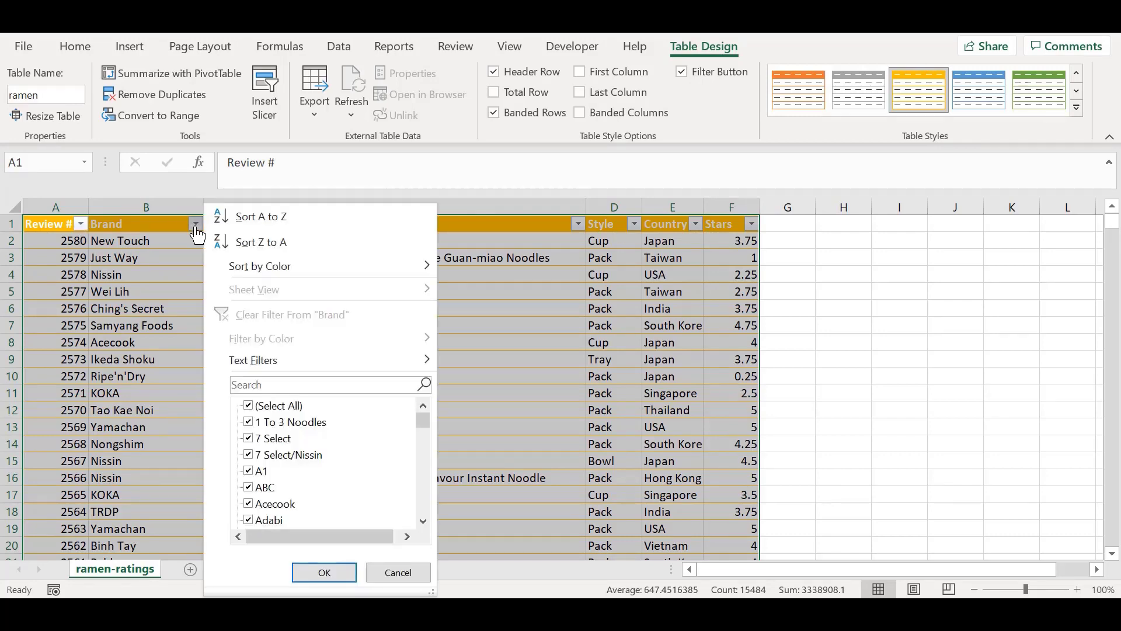
left_click(195, 225)
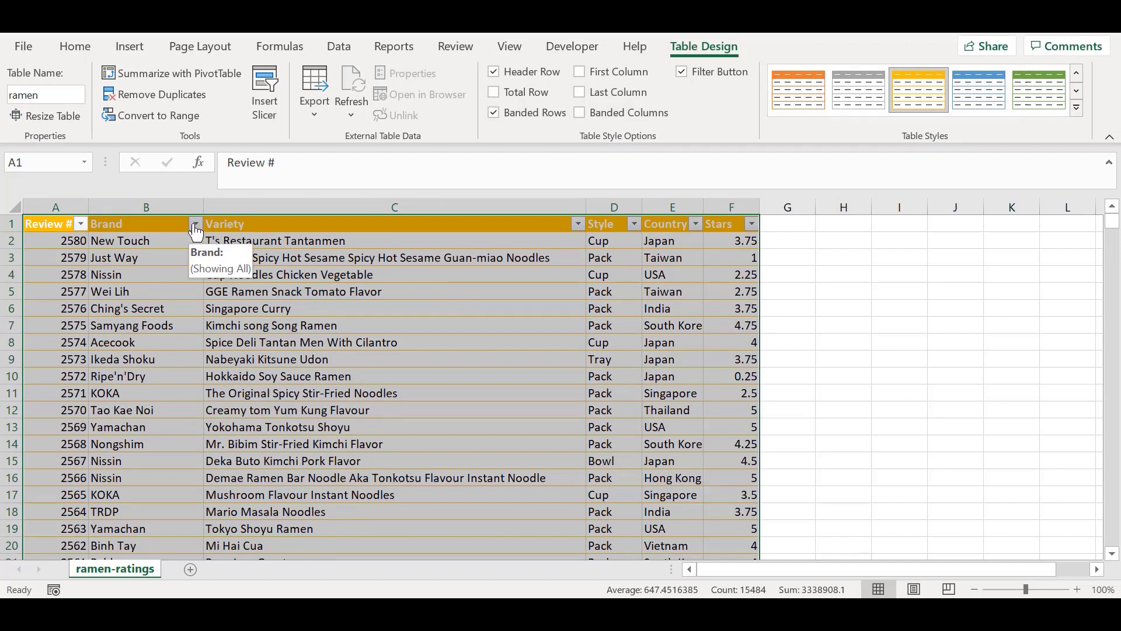
left_click(196, 226)
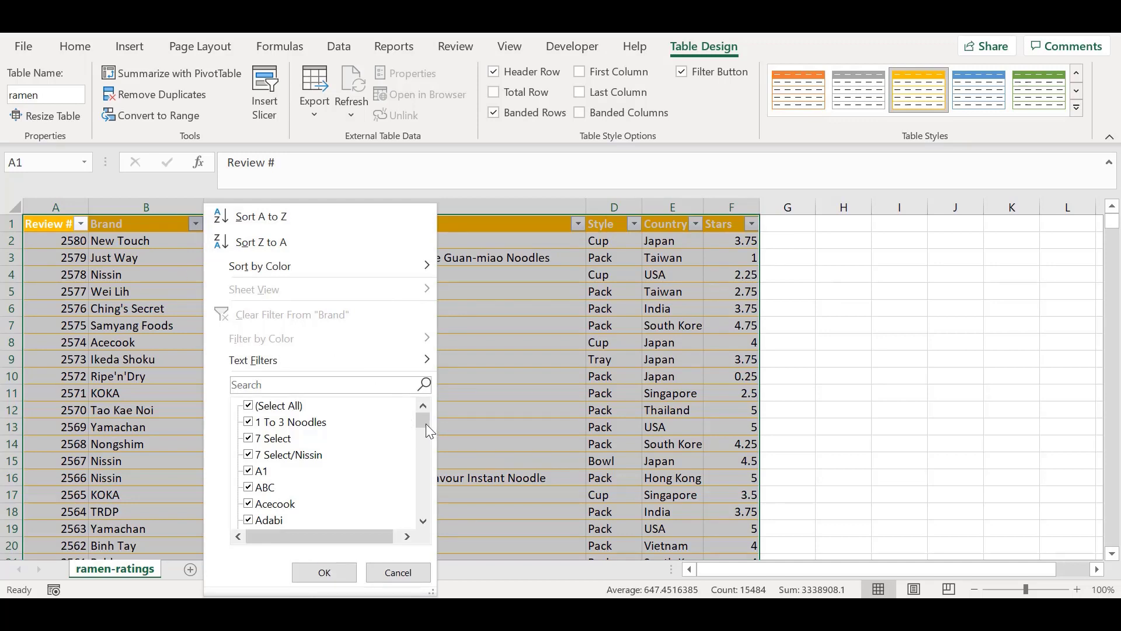
left_click_drag(423, 422, 423, 429)
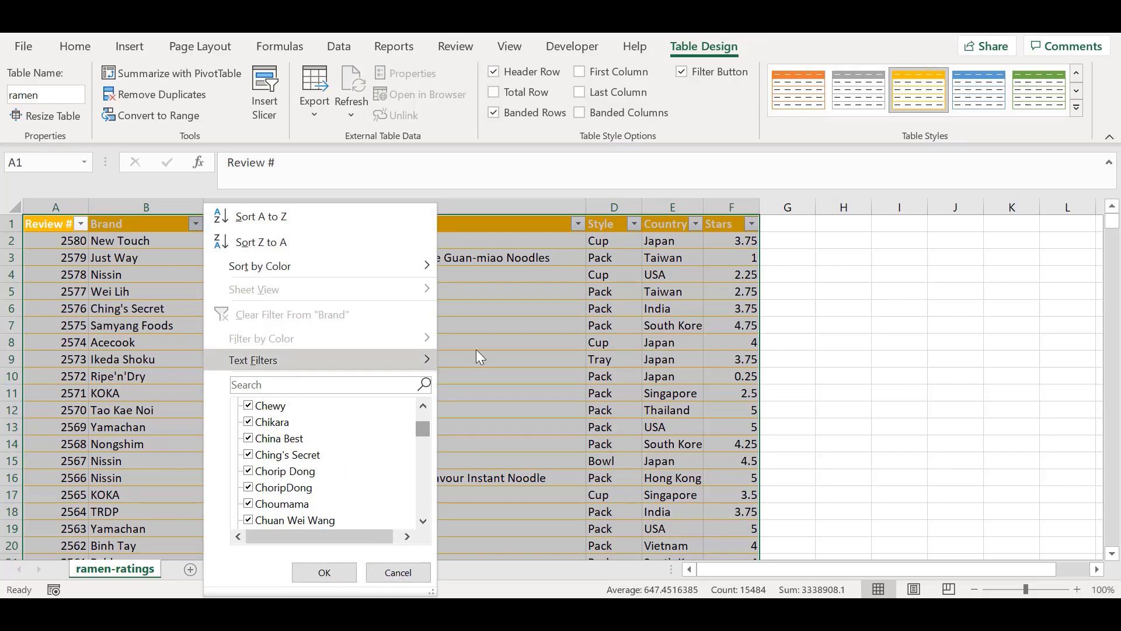
left_click(410, 574)
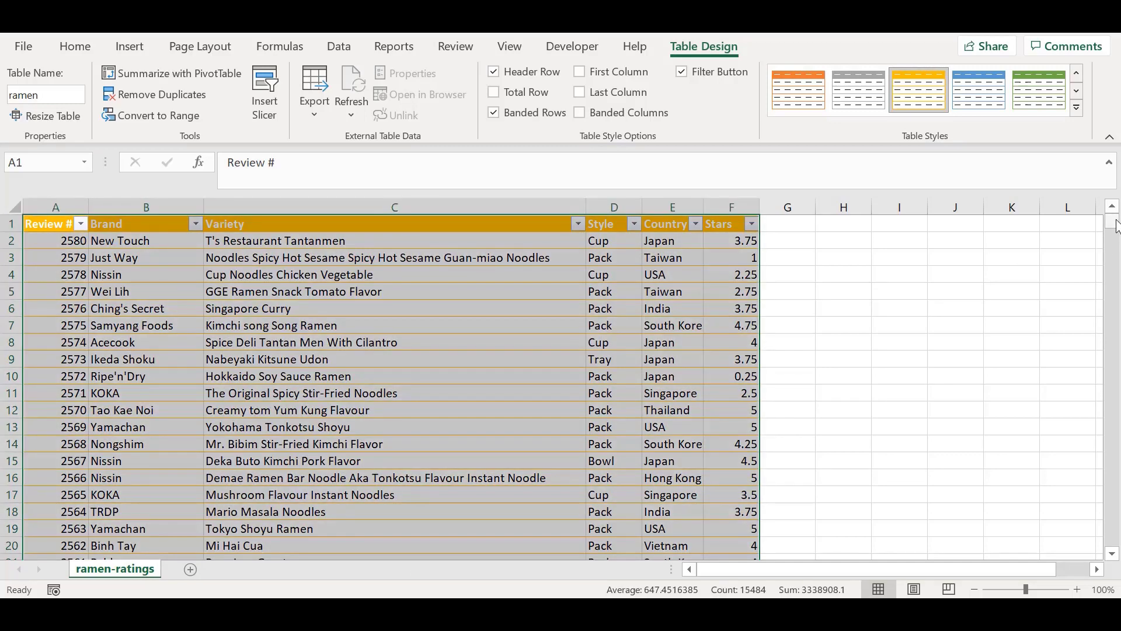
Step: Check the column headings further down the table and select all of the table's data from cell C12
left_click_drag(1116, 228, 1115, 231)
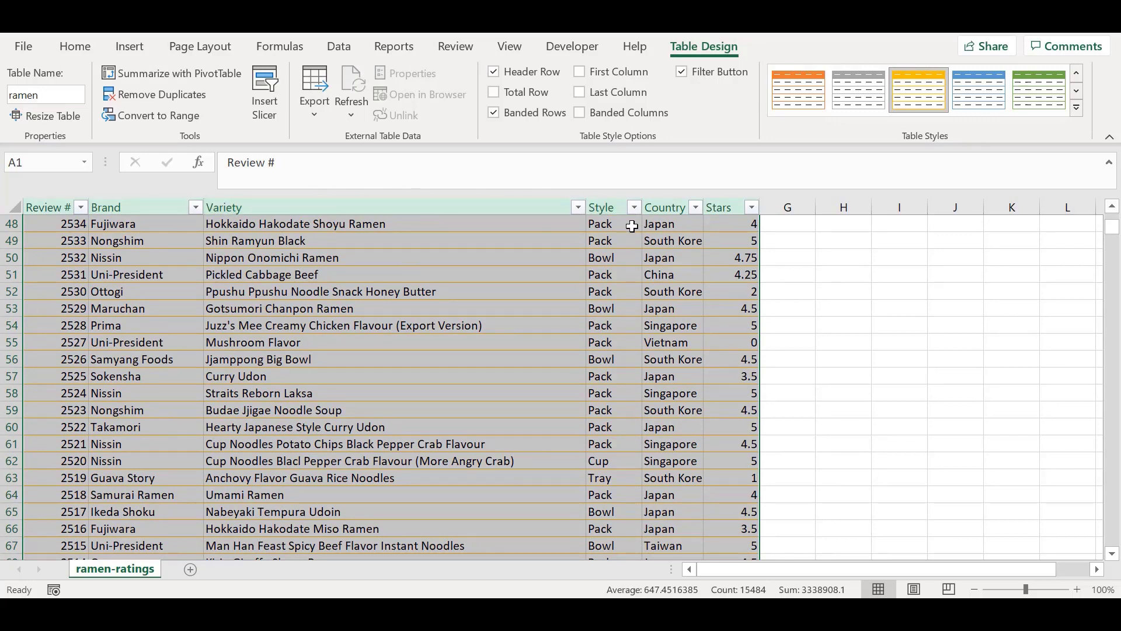
left_click_drag(1115, 237, 1115, 237)
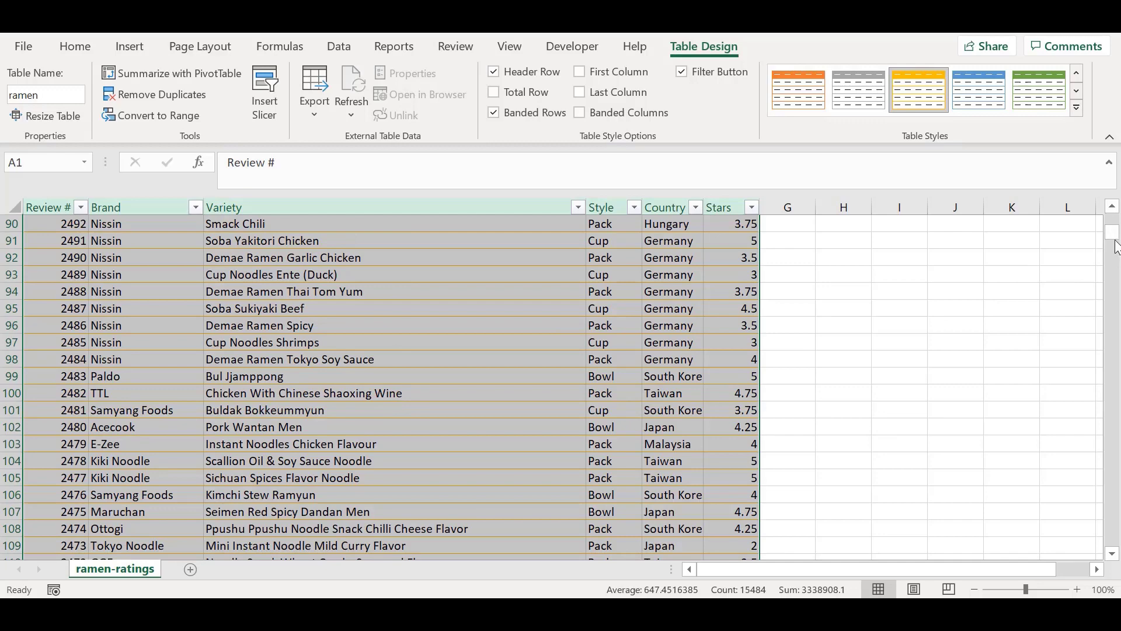
left_click_drag(1113, 236, 1113, 217)
left_click(583, 363)
left_click(508, 410)
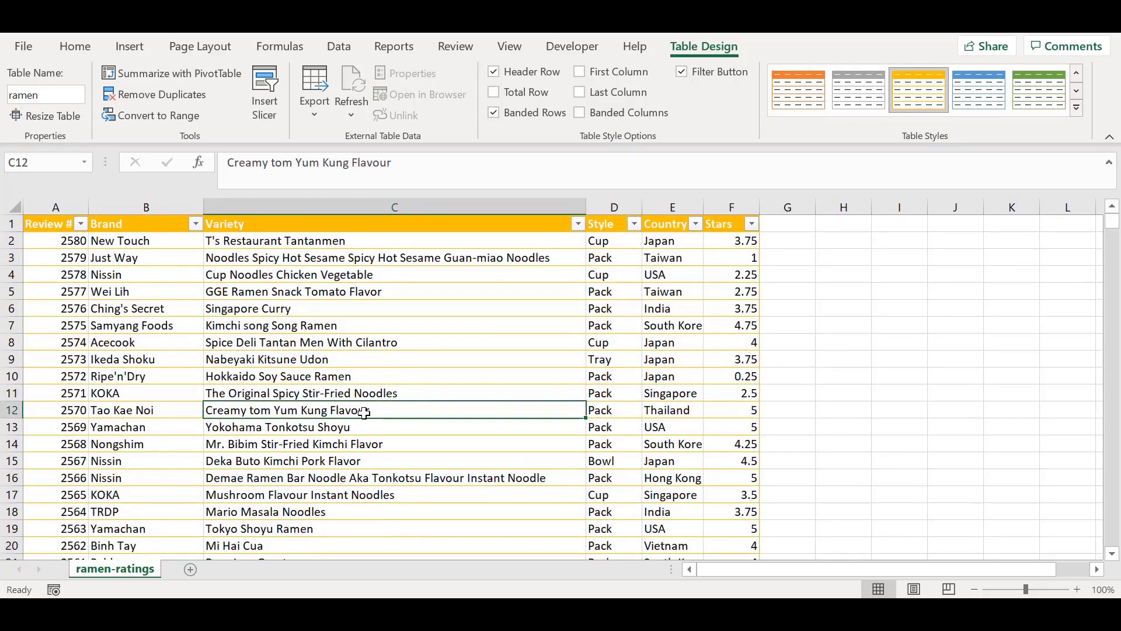
key("ctrl+a")
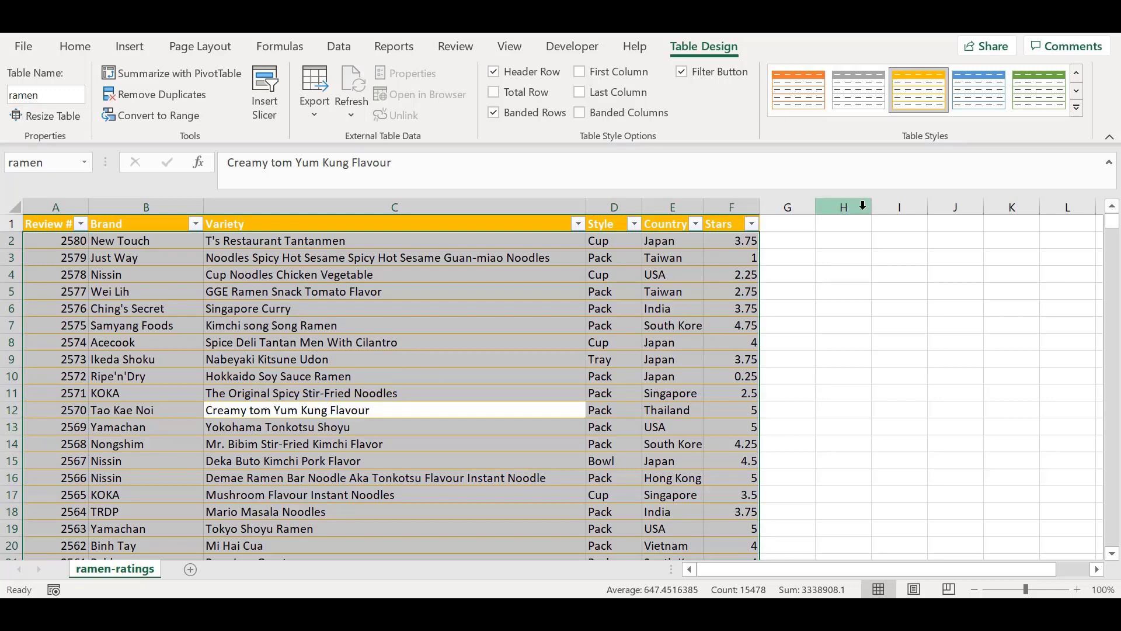
Step: Extend the table with a new row by entering 1 in cell A2582, directly below the last record
left_click(733, 360)
left_click_drag(1113, 223, 1117, 569)
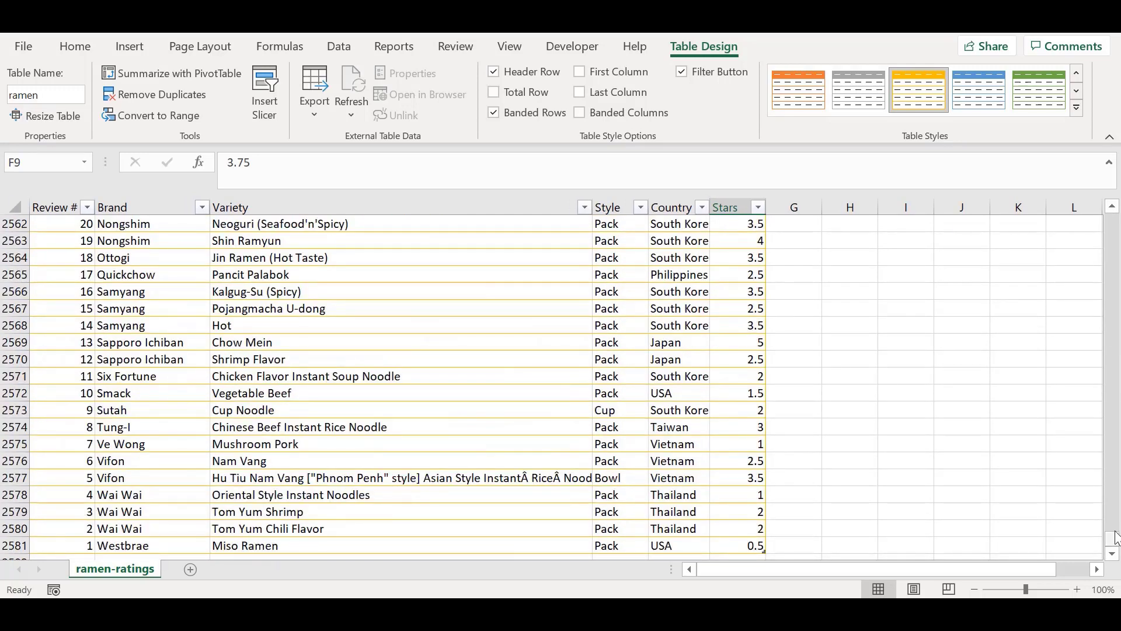
left_click(526, 543)
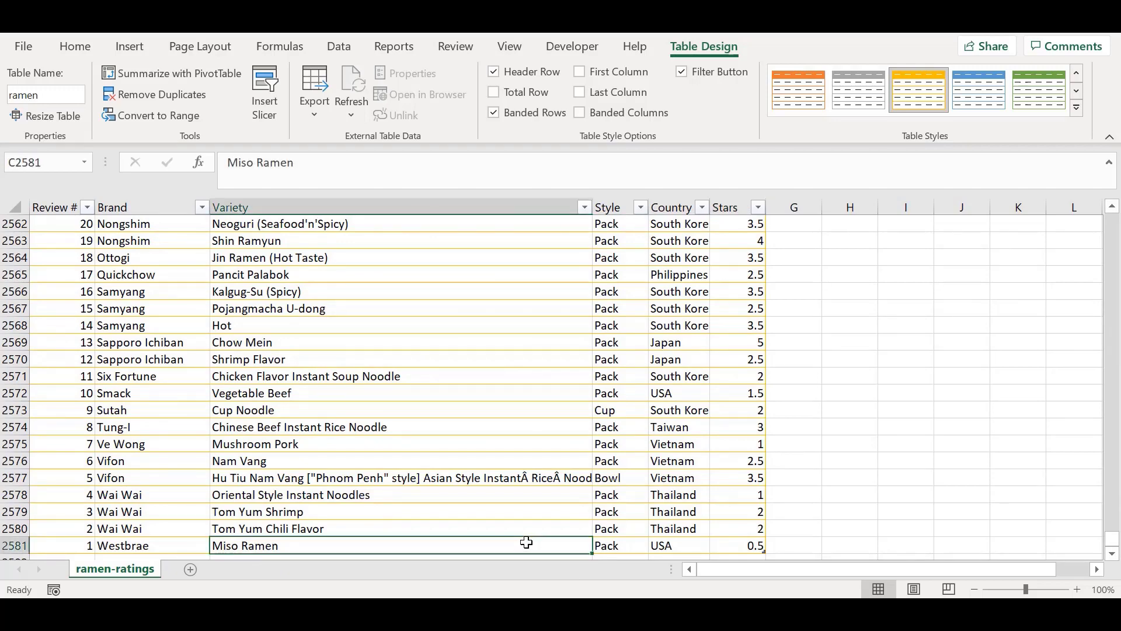
key("Down")
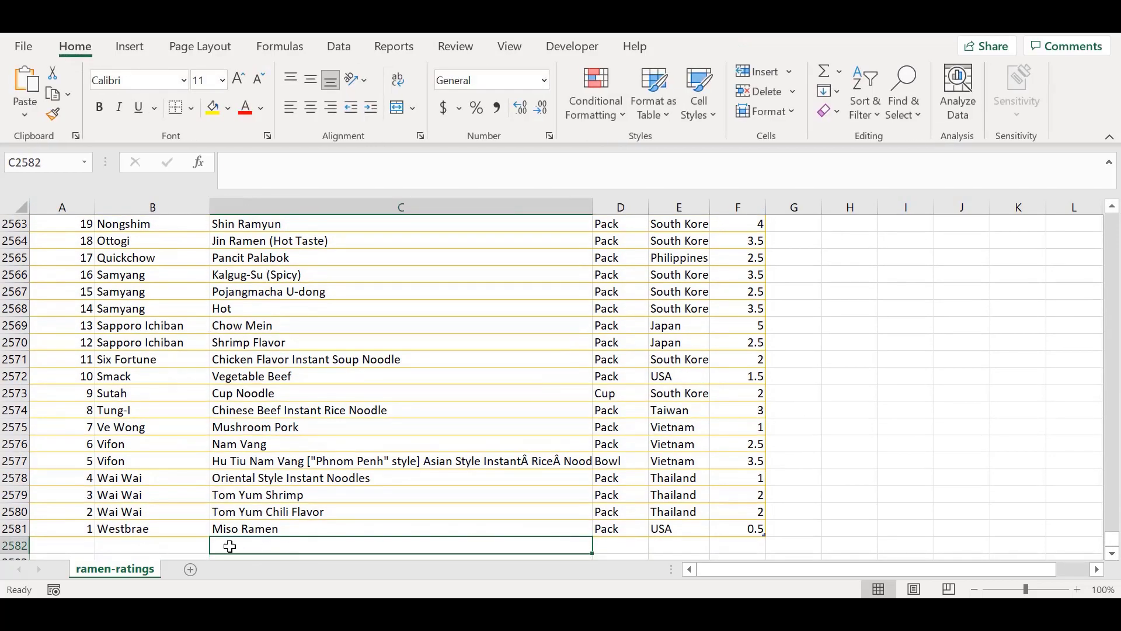
left_click(168, 545)
left_click(74, 546)
double_click(74, 545)
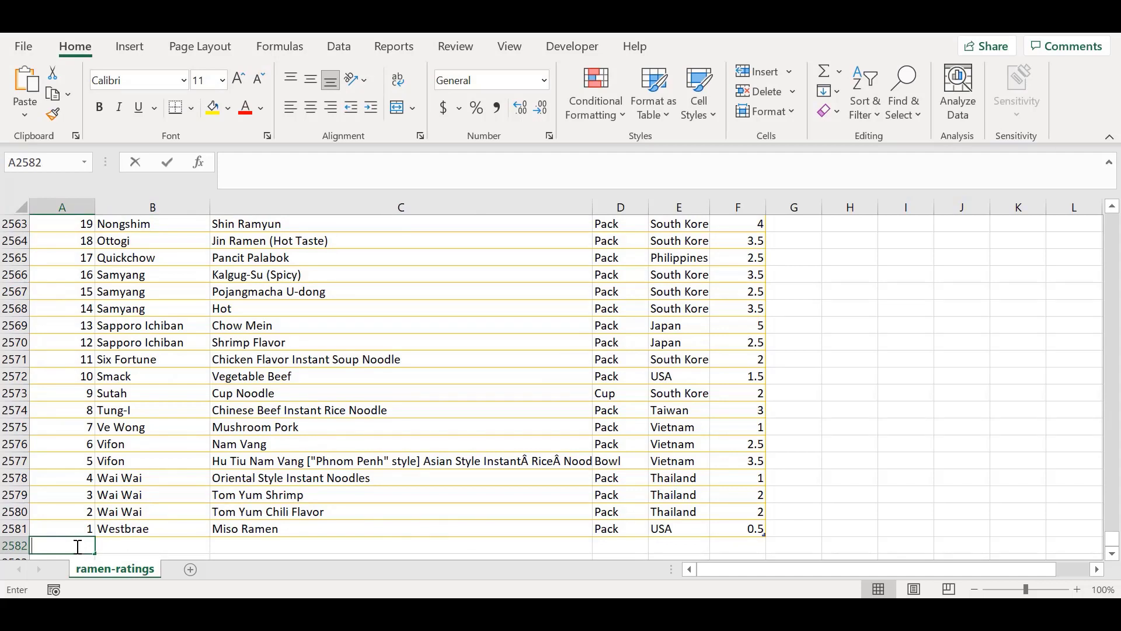
left_click(145, 544)
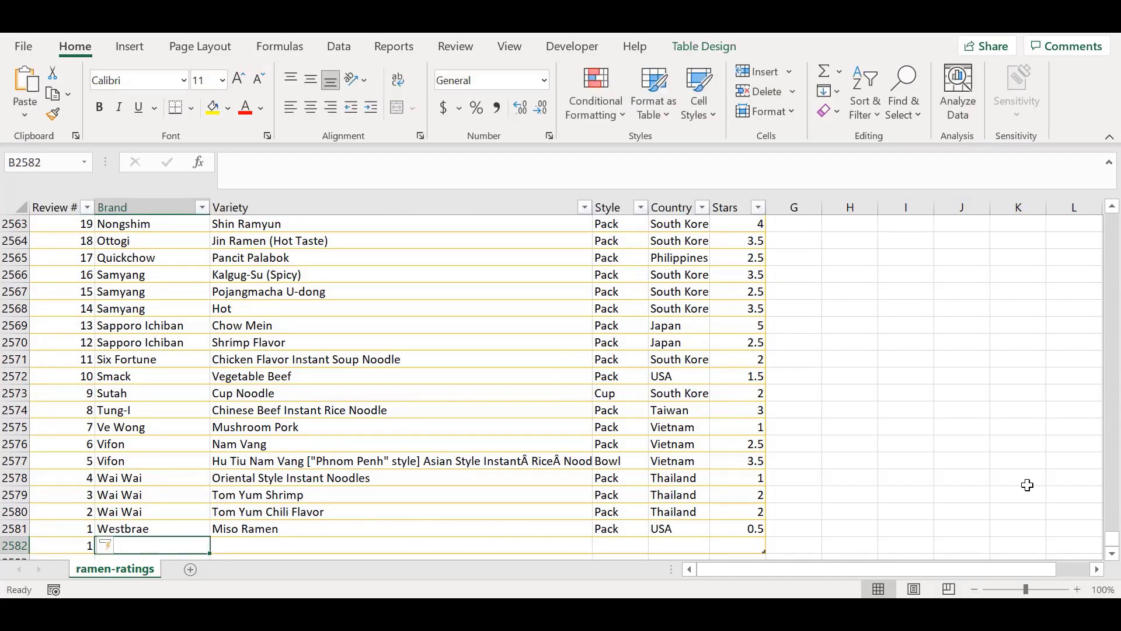
Step: Enter the text New Column in the Style column of the new row, cell D2582
left_click(337, 527)
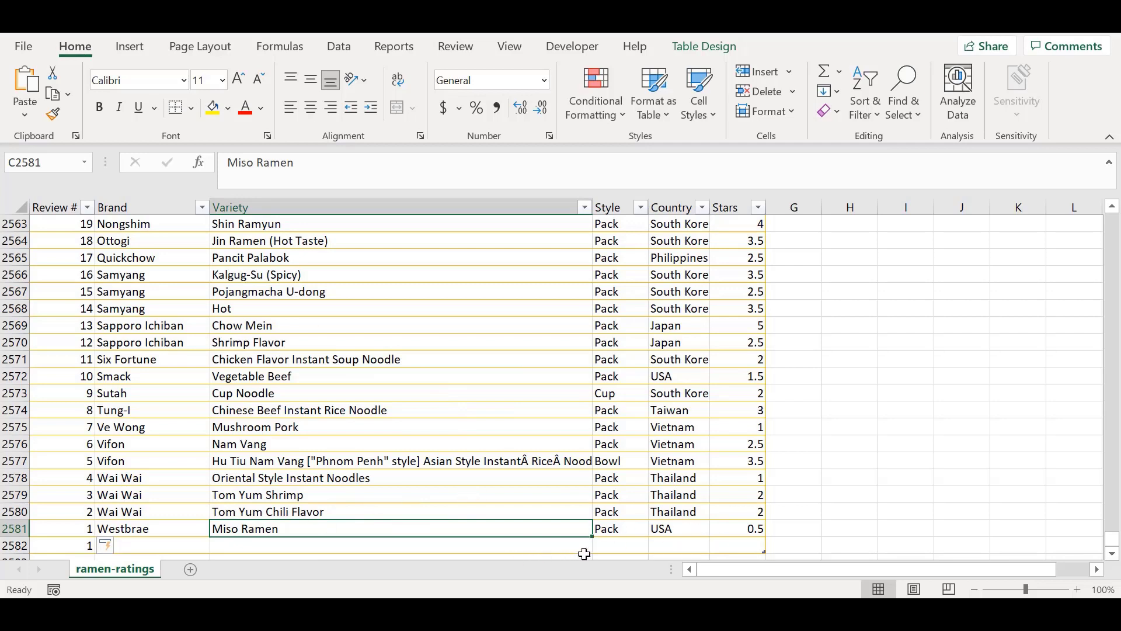
left_click(607, 546)
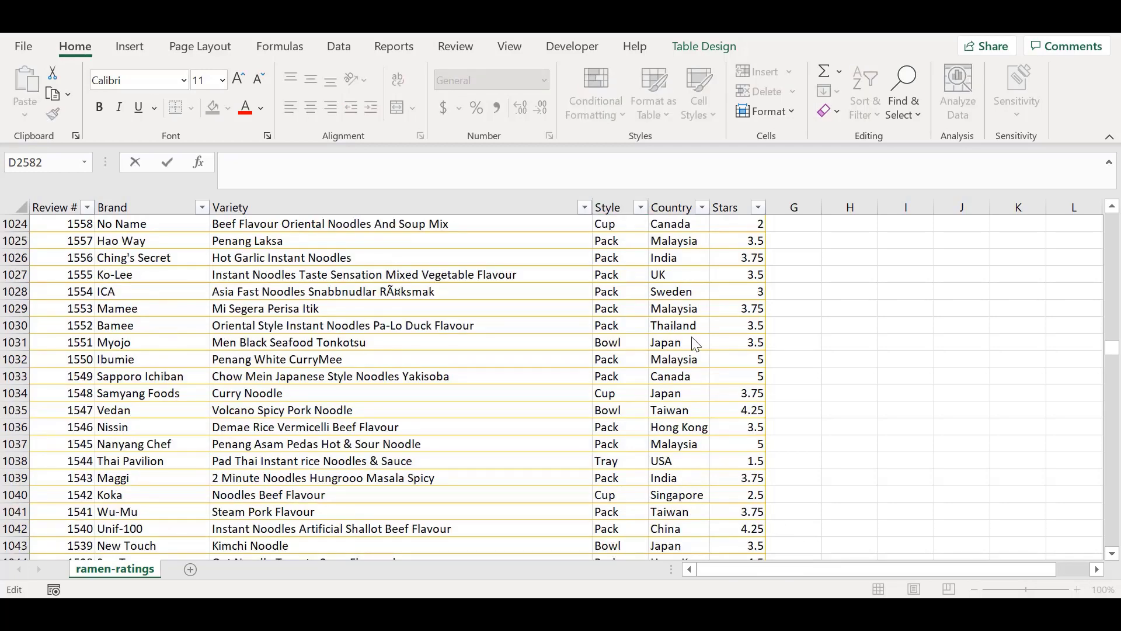
left_click(292, 166)
type("New ")
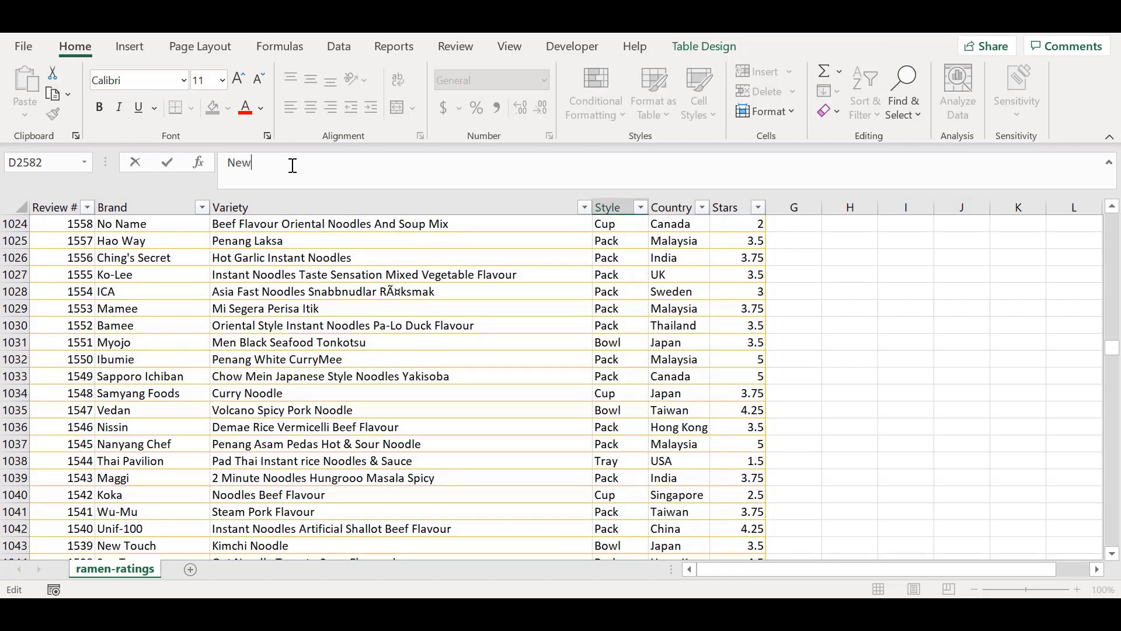
type("Column")
key("Return")
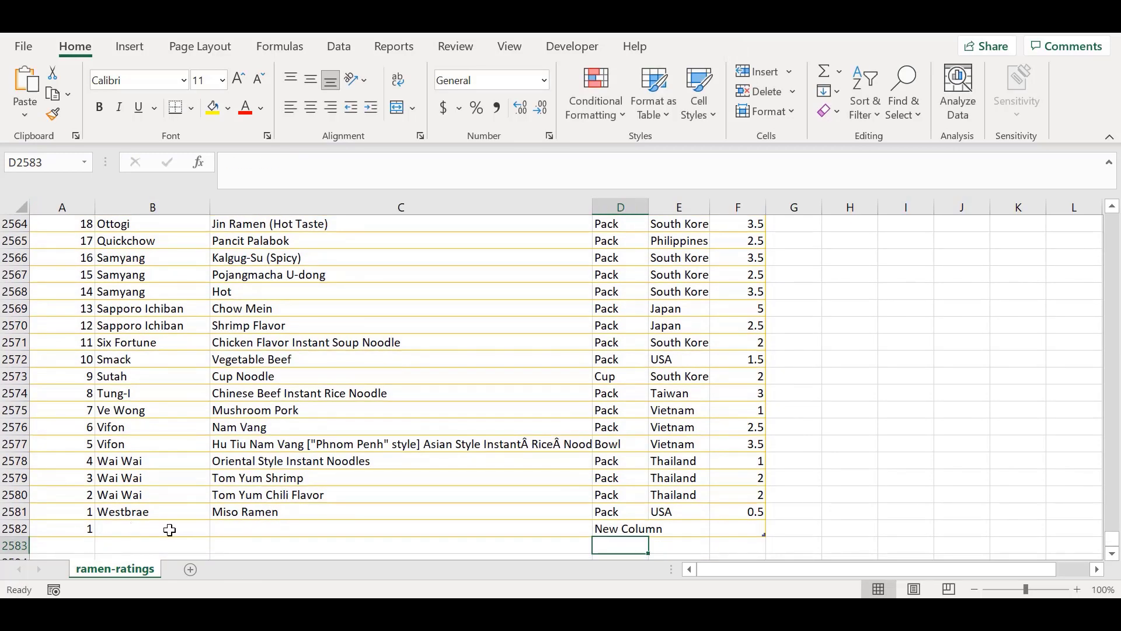
Step: Enter the formula =5 in cell D2583, directly below the table's last row in the Style column
left_click(313, 173)
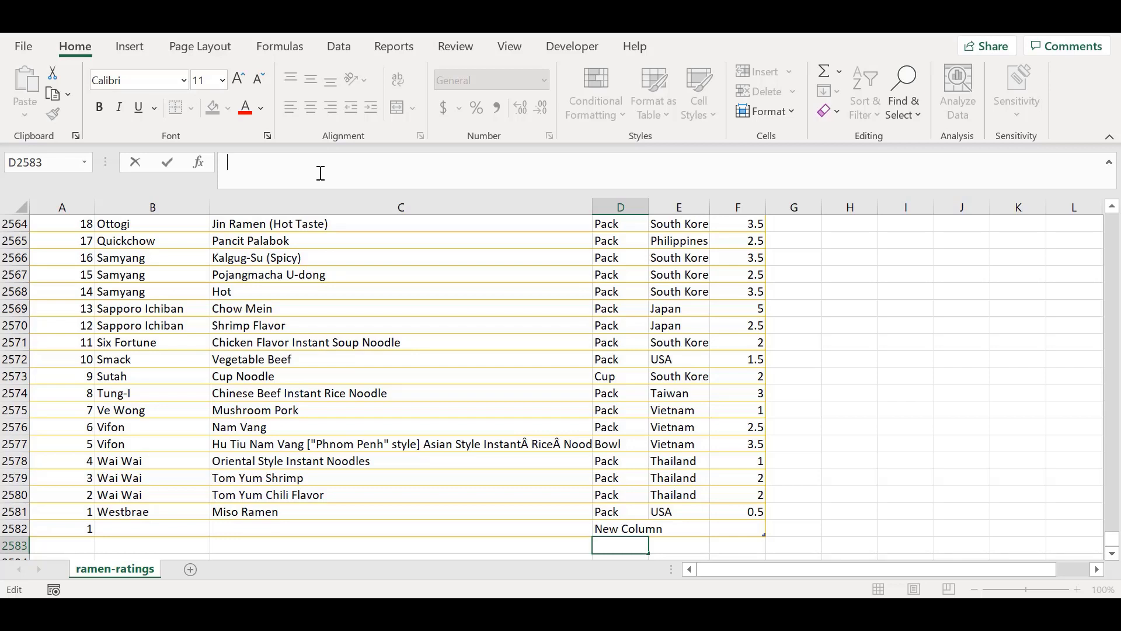
type("=")
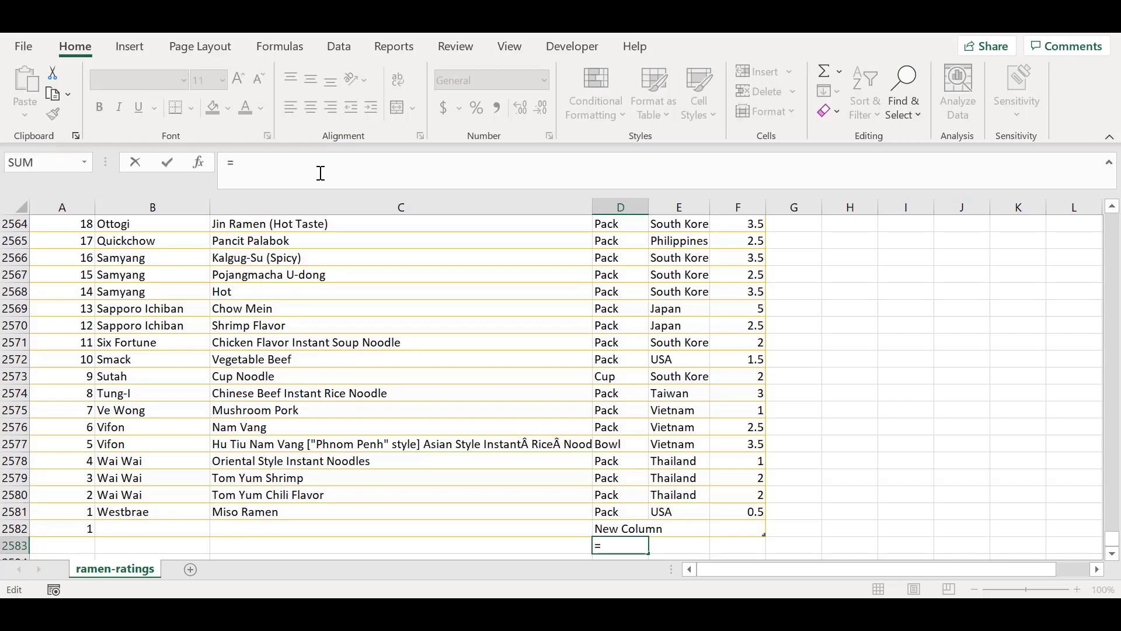
type(" 5")
left_click(452, 288)
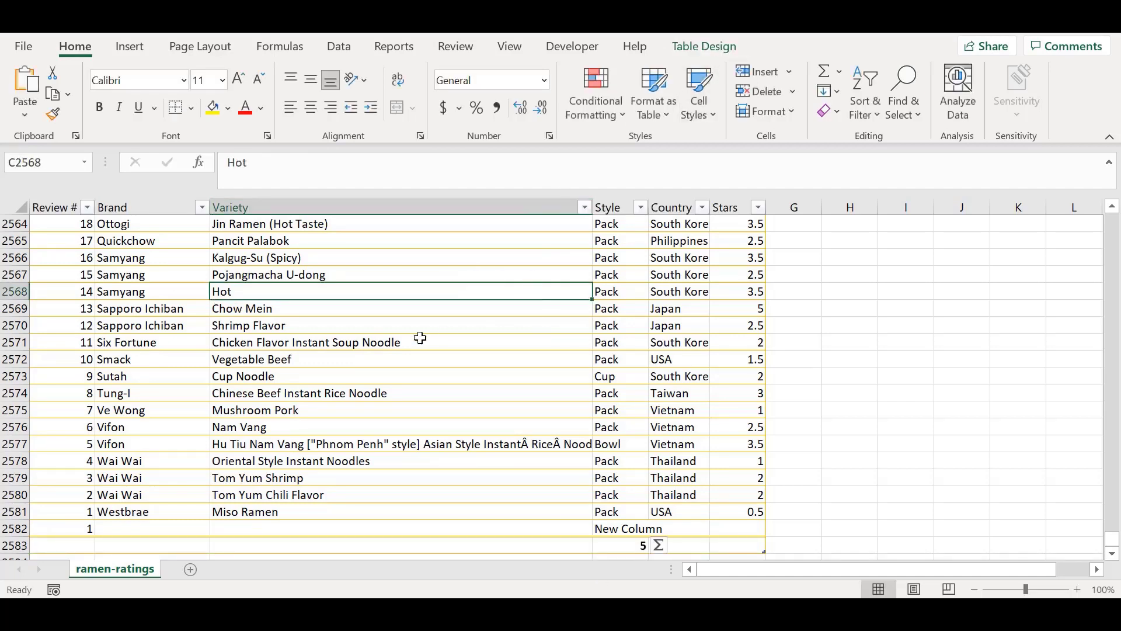
left_click(374, 322)
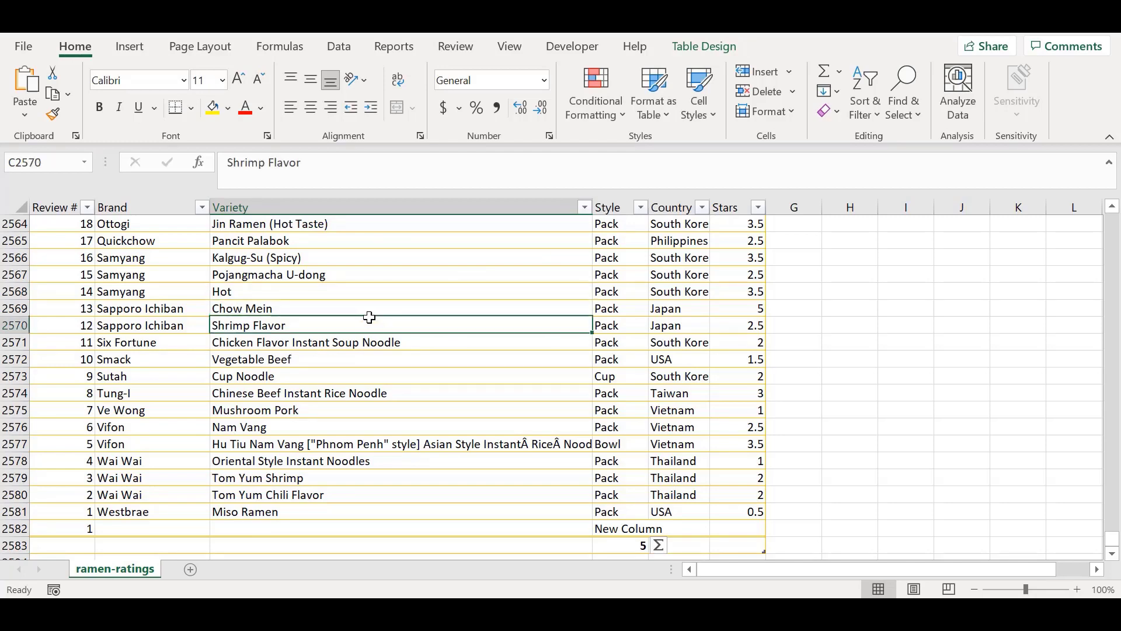
Step: Turn the table's Header Row option off and on again, and do the same with the Banded Rows option
left_click(695, 51)
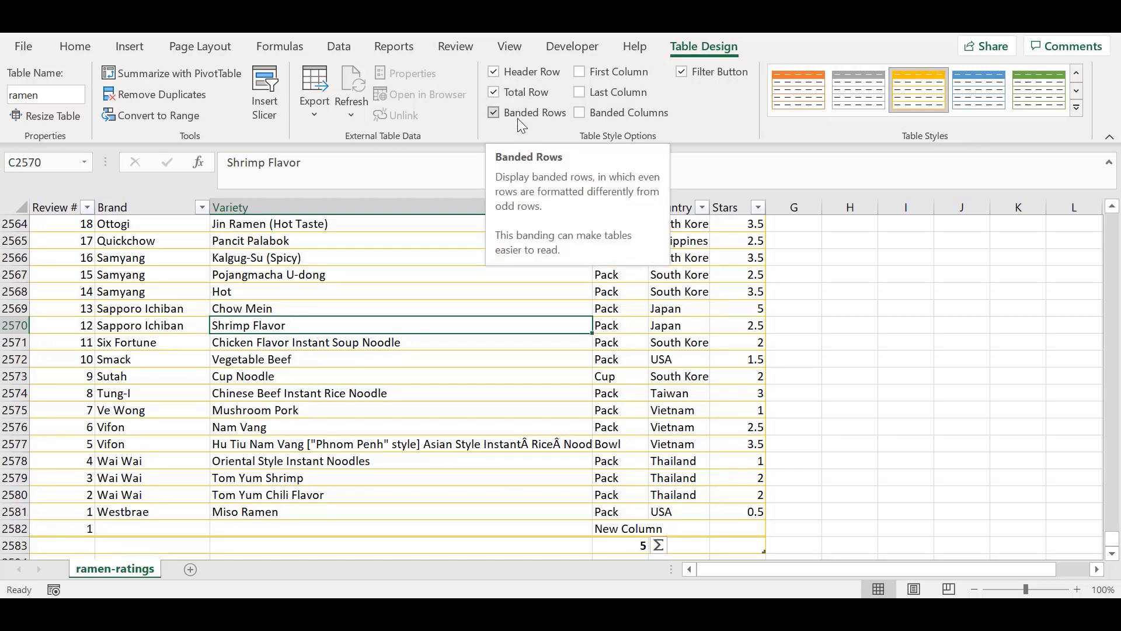
left_click(528, 78)
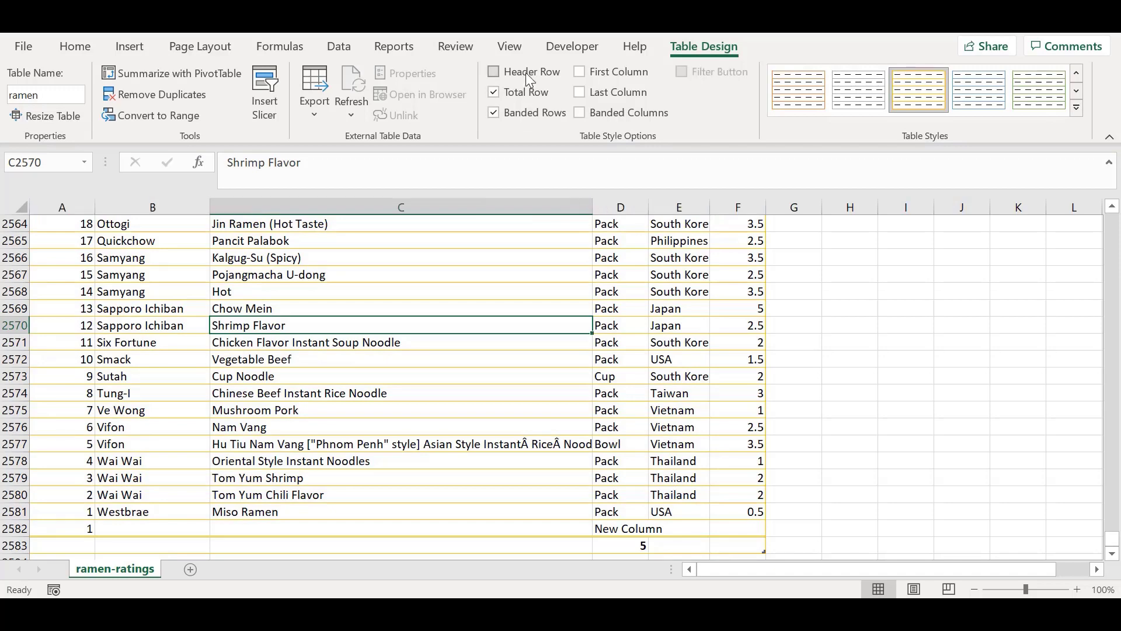
left_click(526, 73)
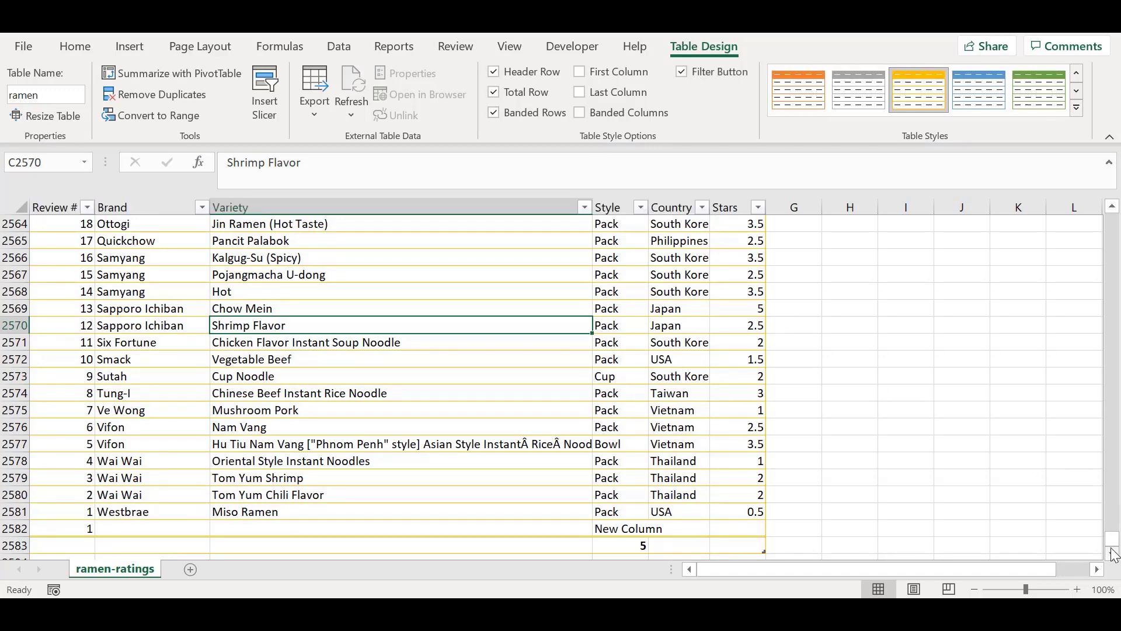
left_click_drag(1116, 549, 1115, 219)
left_click(519, 69)
left_click(518, 69)
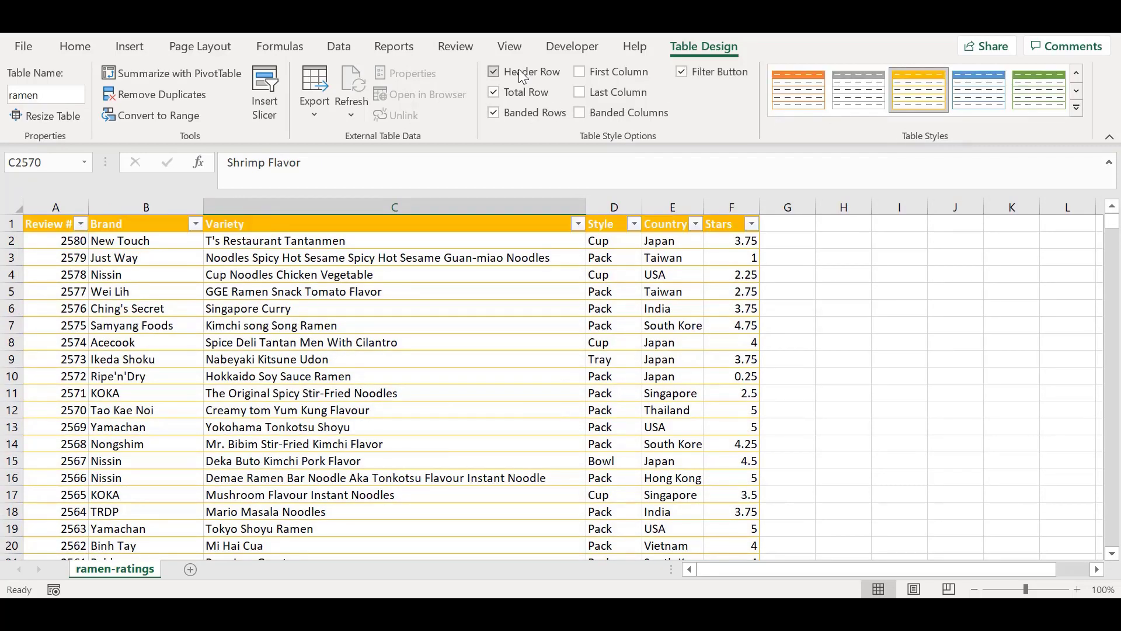
left_click(513, 114)
left_click(513, 114)
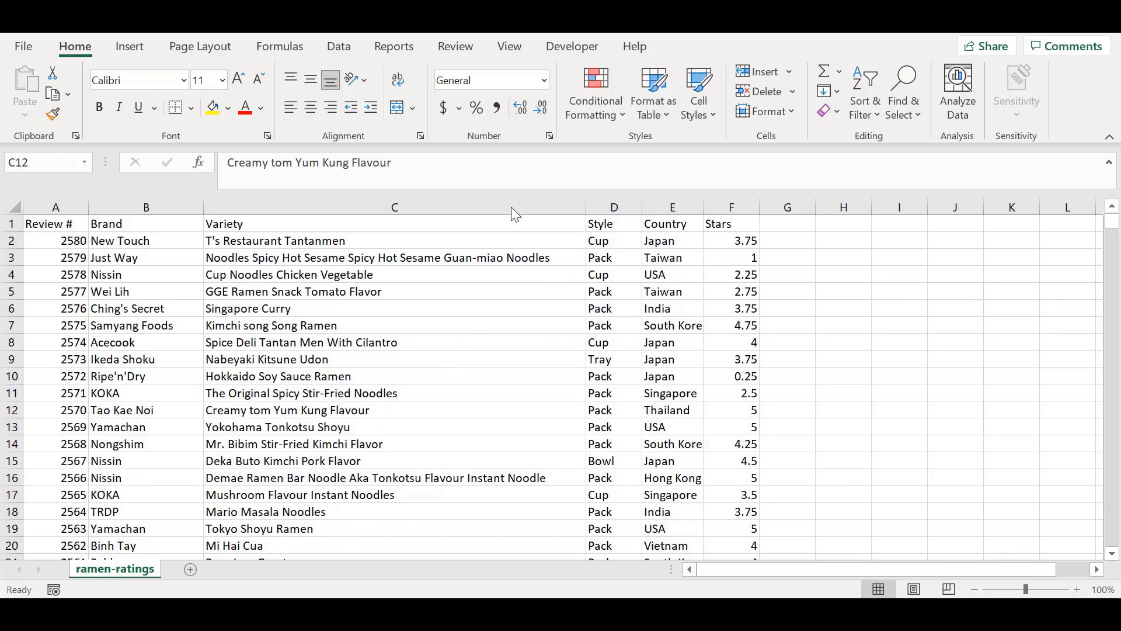
Step: Create a new blank workbook
left_click(21, 42)
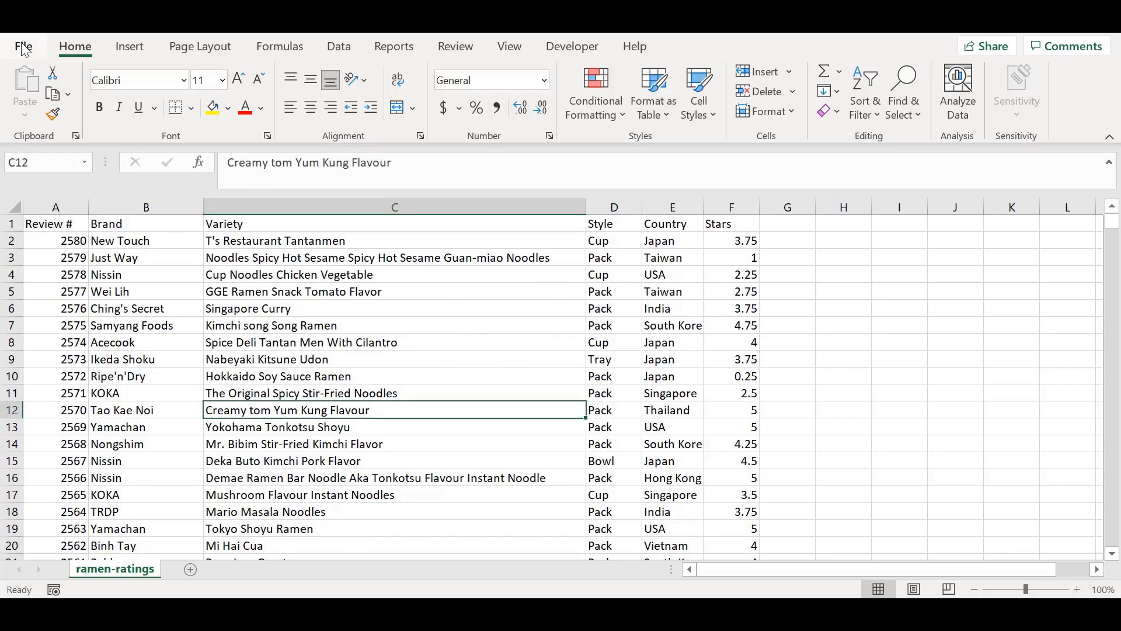
left_click(23, 46)
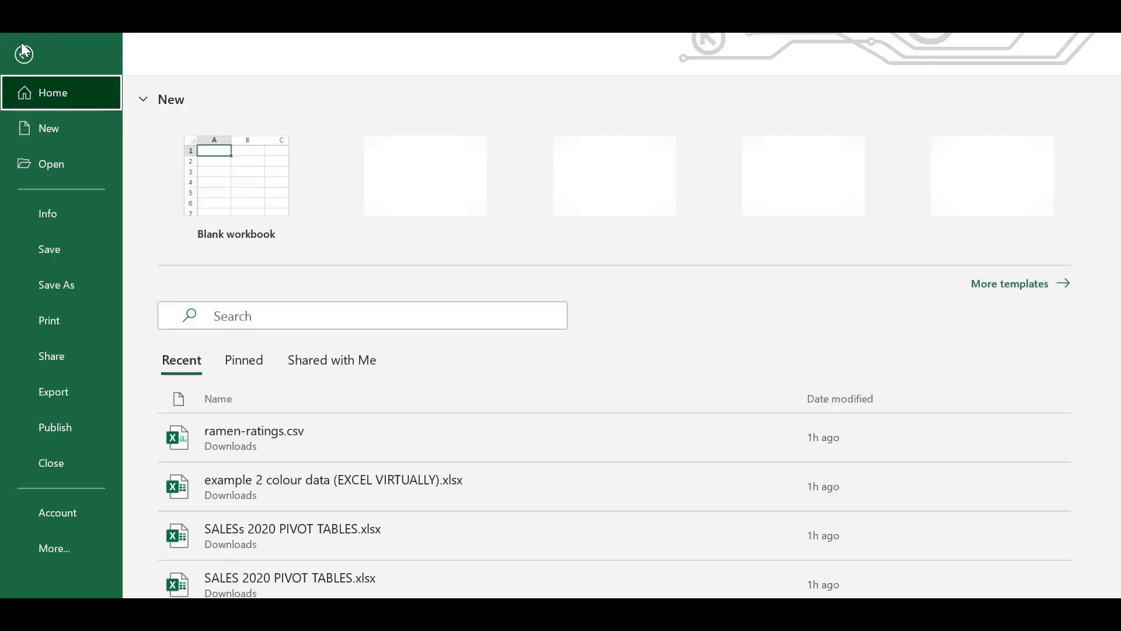
left_click(252, 184)
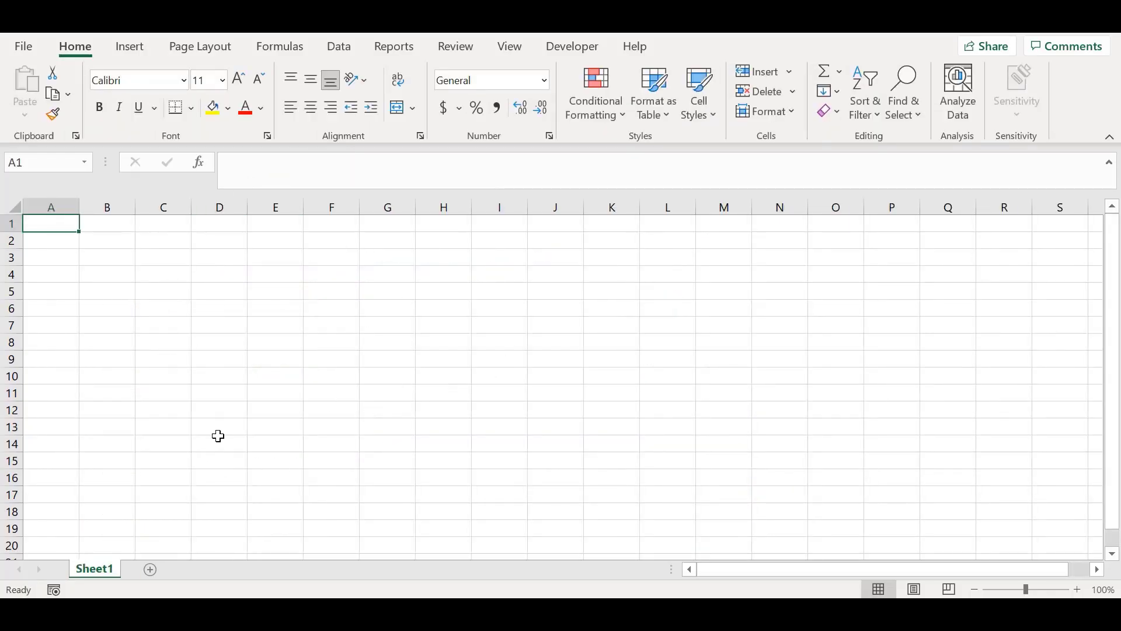
Step: Import ramen-ratings.csv from the Downloads folder as Text/CSV data and open it for transformation in the Power Query Editor
left_click(339, 48)
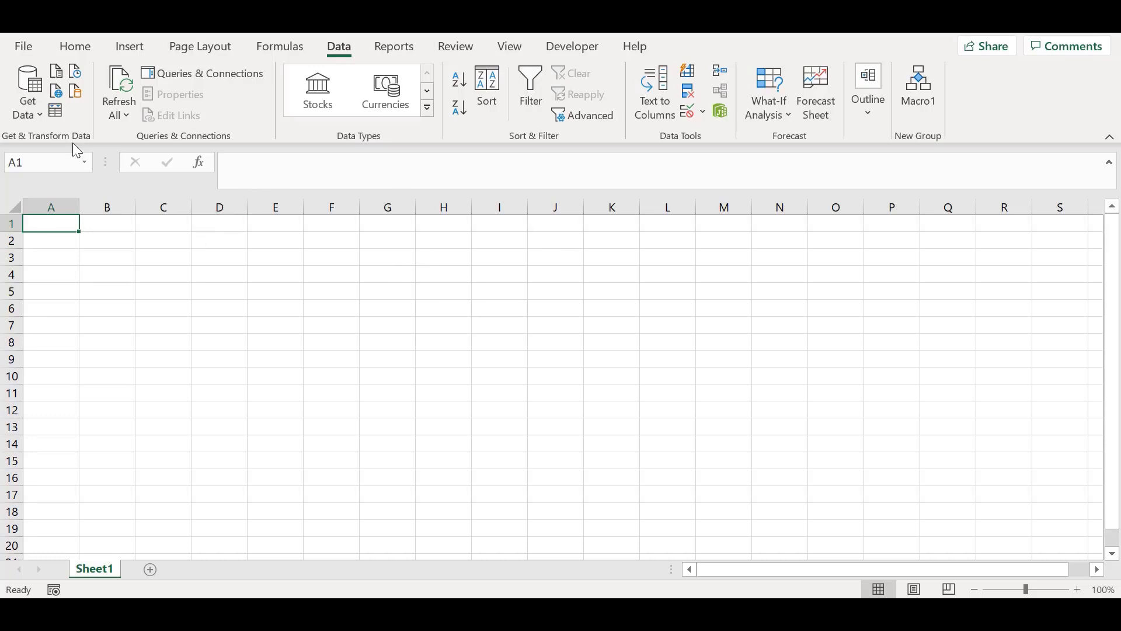
left_click(57, 80)
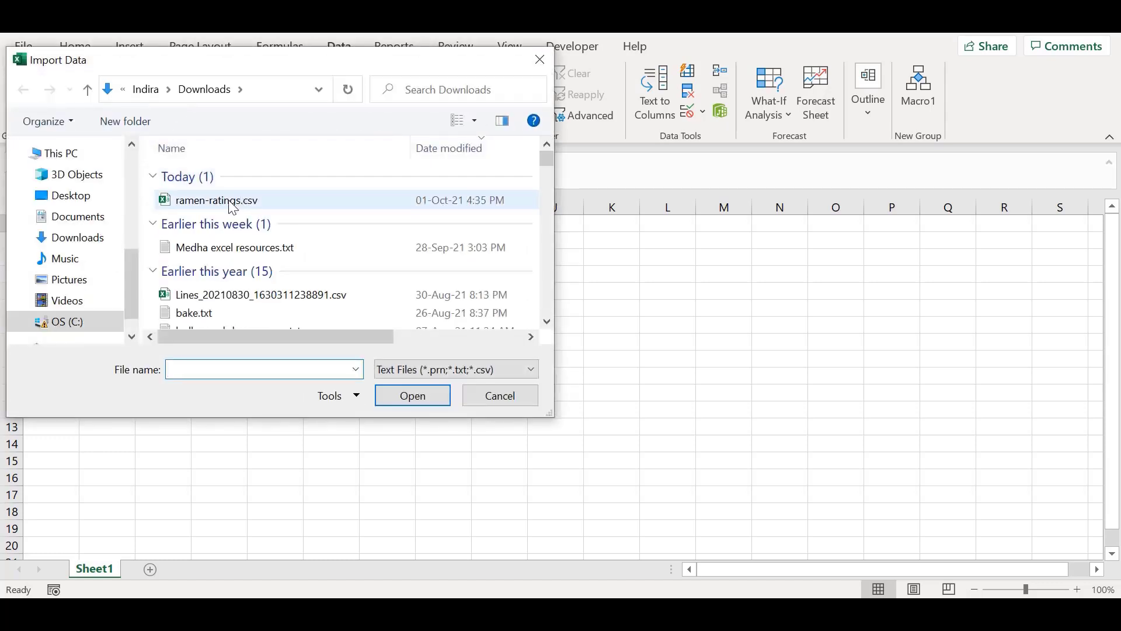
double_click(233, 206)
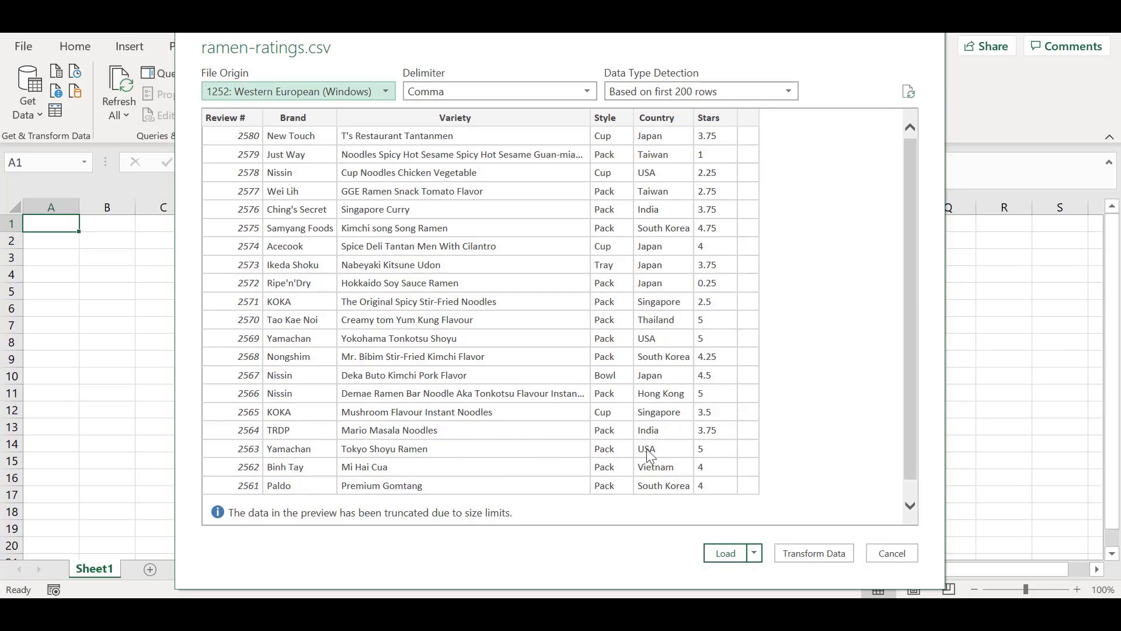
left_click(813, 553)
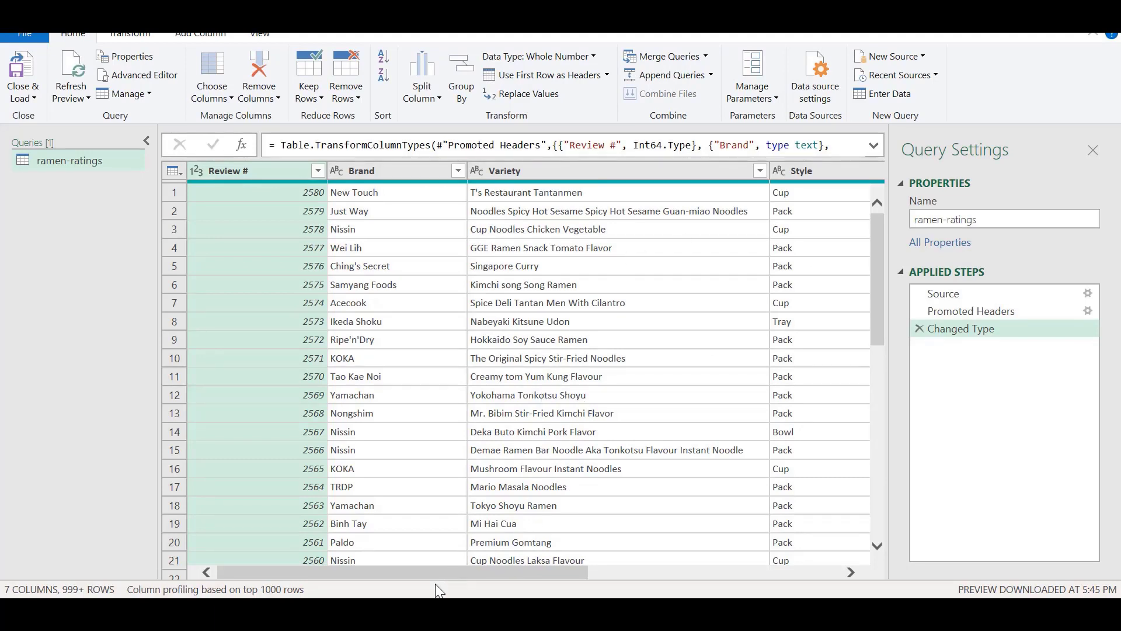
Step: Remove the empty, unnamed column after Stars from the ramen-ratings query
left_click_drag(417, 576, 723, 575)
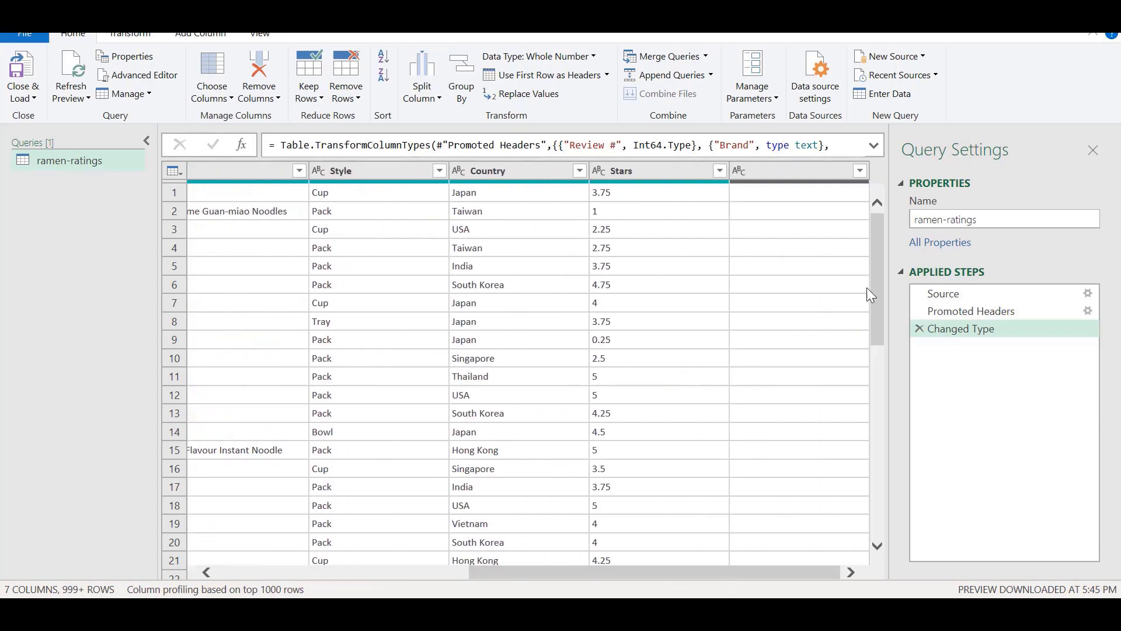
left_click(763, 174)
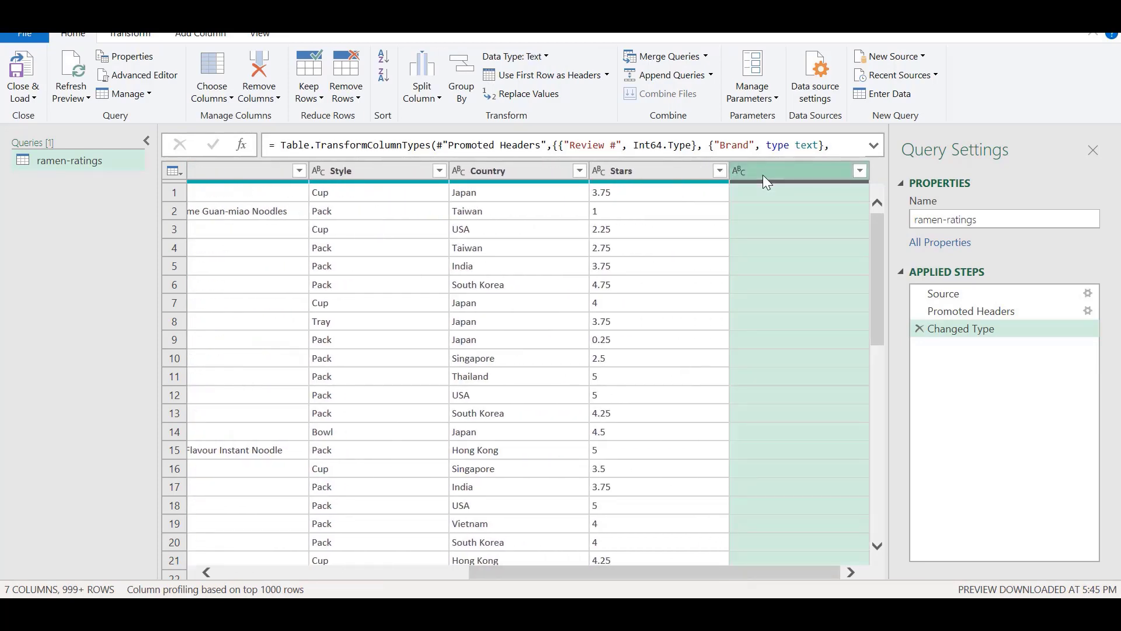
key("Delete")
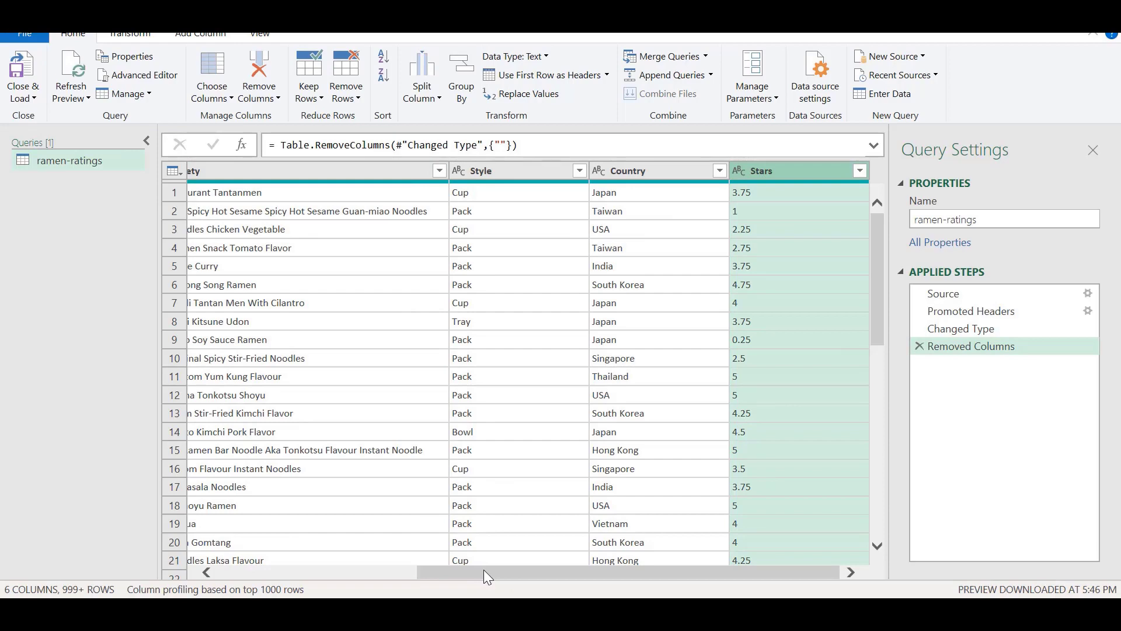
Step: Examine the query's remaining columns, the data types available for the Stars column, and the Stars values further down the rows
left_click_drag(483, 569, 239, 557)
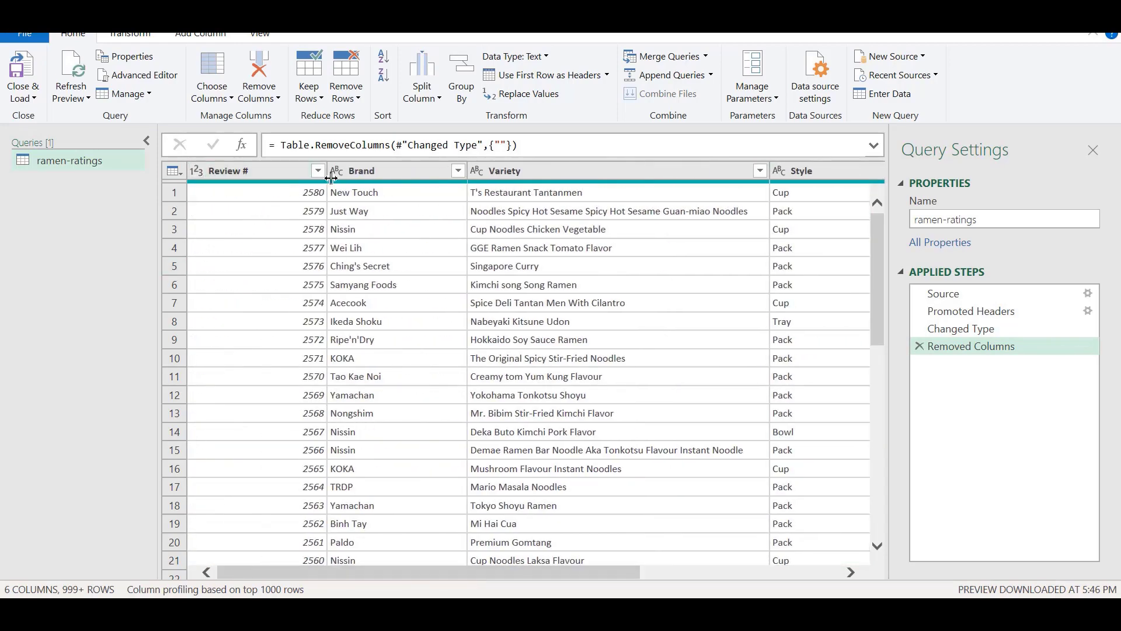
left_click_drag(331, 573, 584, 566)
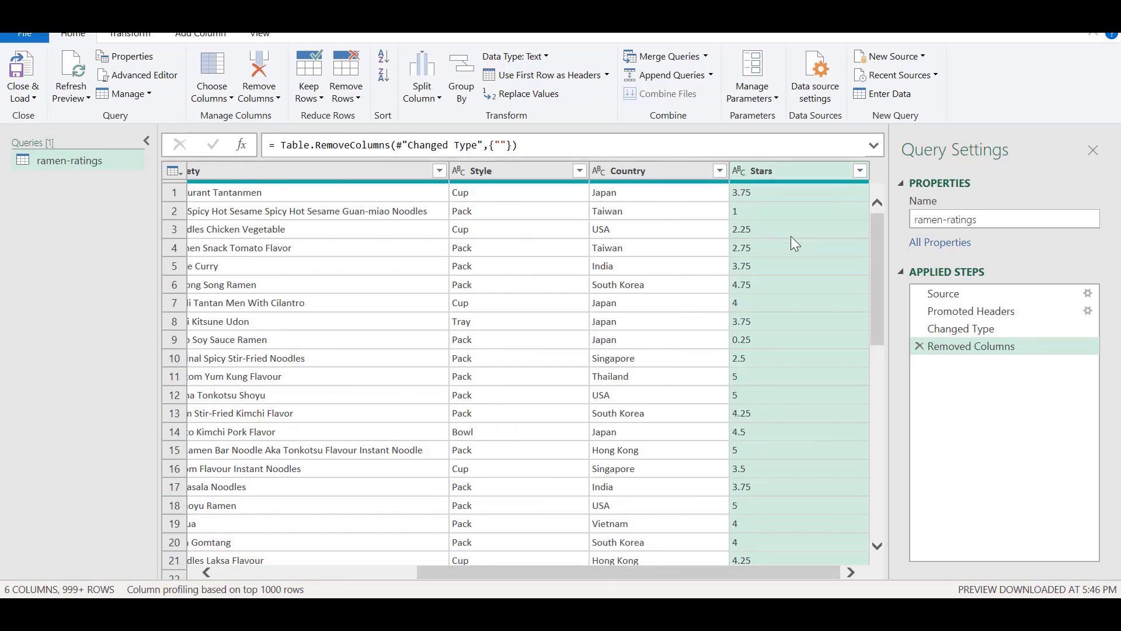
left_click(744, 171)
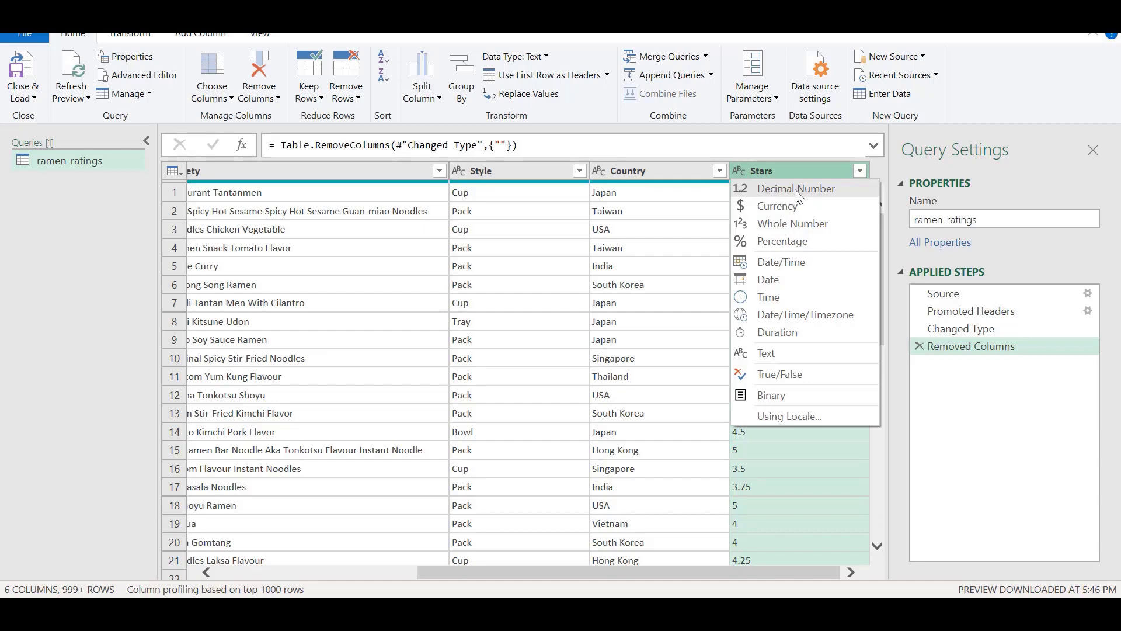
left_click(738, 171)
left_click(738, 171)
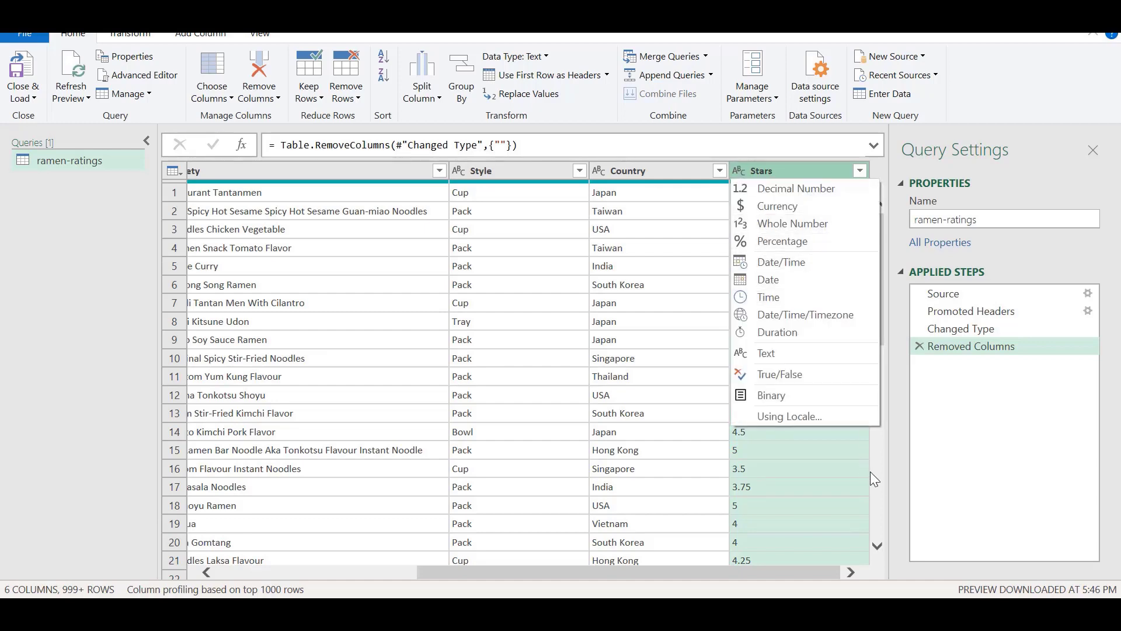
scroll(877, 472, "down", 4)
scroll(877, 472, "down", 8)
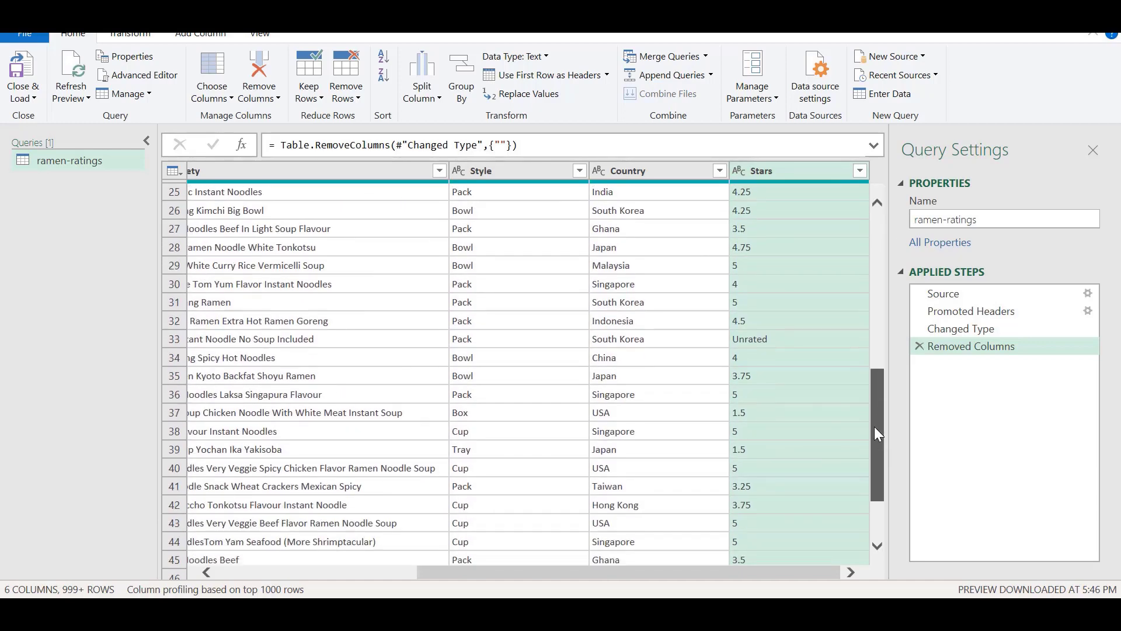
left_click_drag(876, 398, 877, 216)
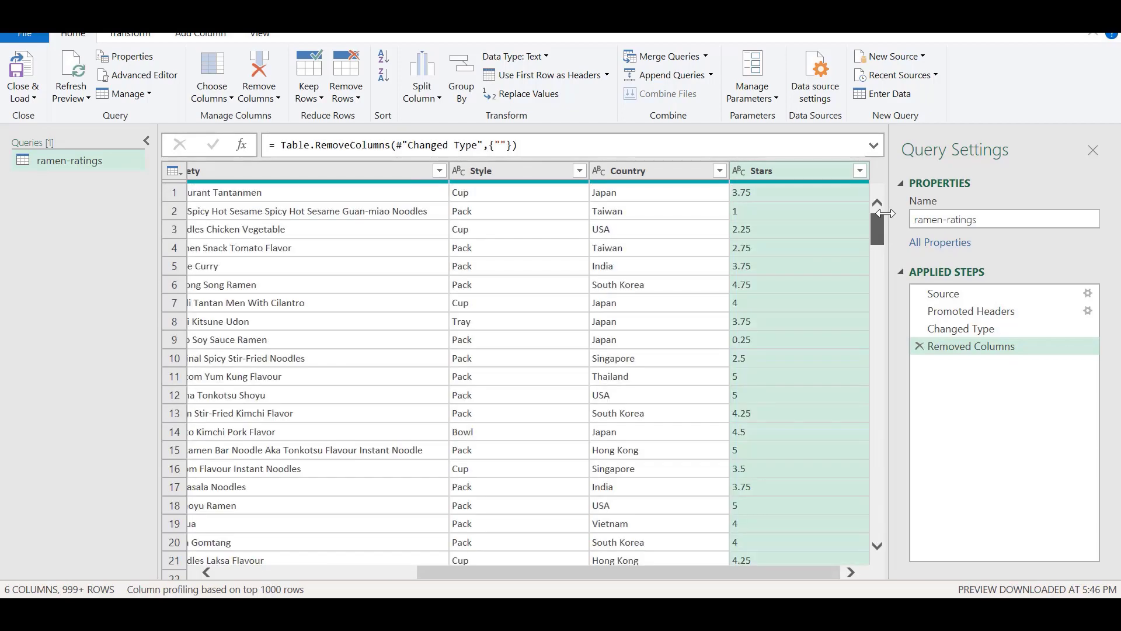
Step: Filter the Stars column to exclude the rows with the value Unrated
left_click(860, 170)
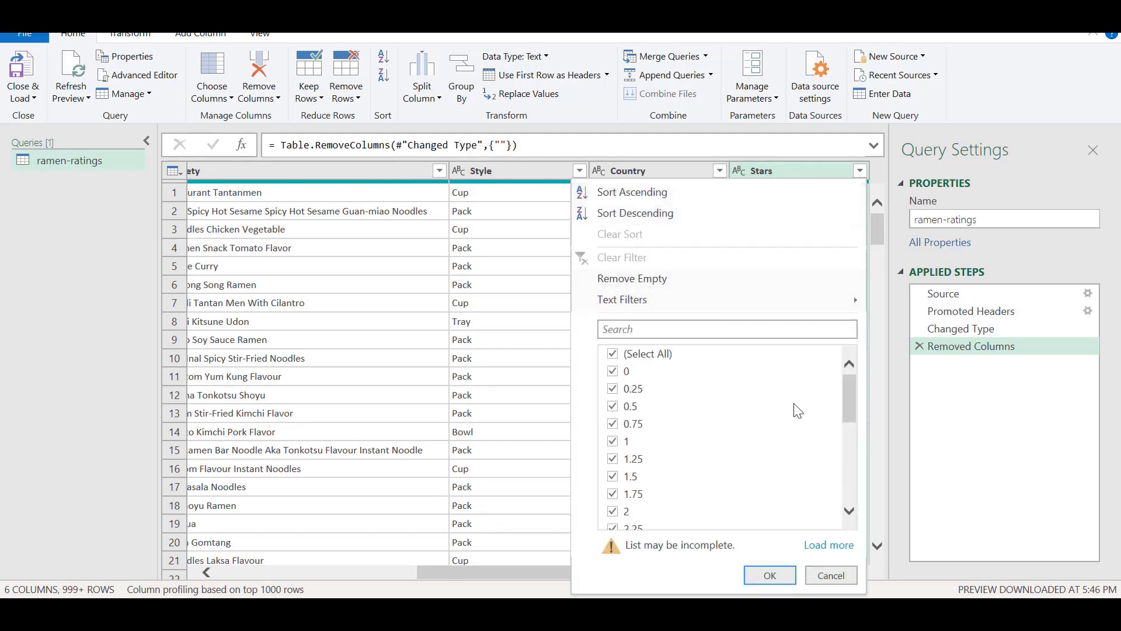
left_click_drag(855, 409, 853, 490)
left_click(613, 521)
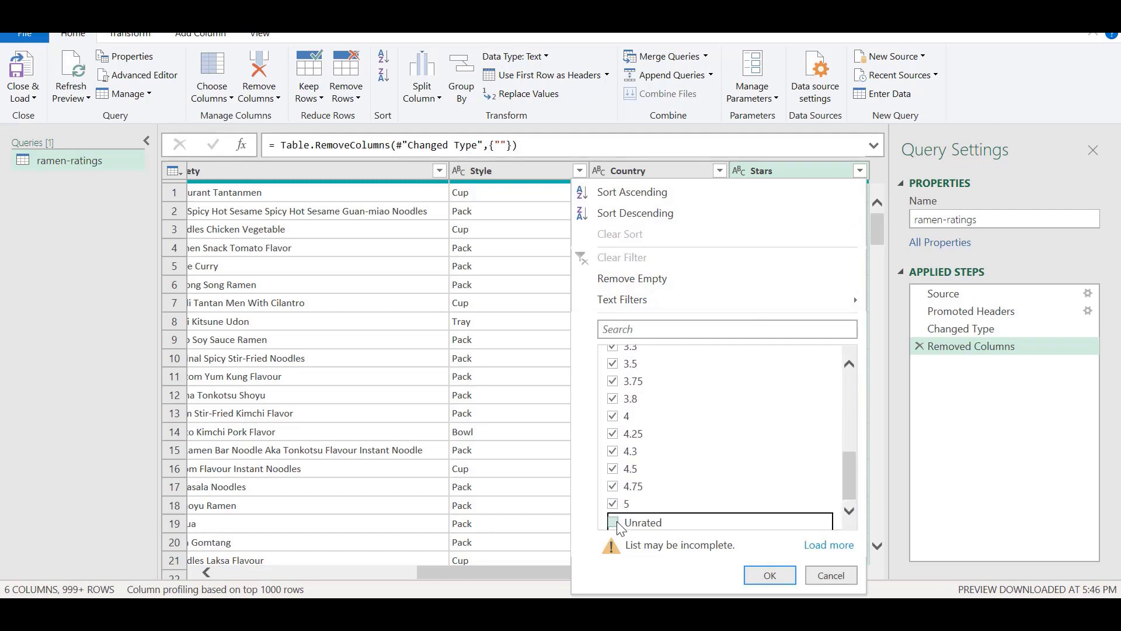
left_click(769, 576)
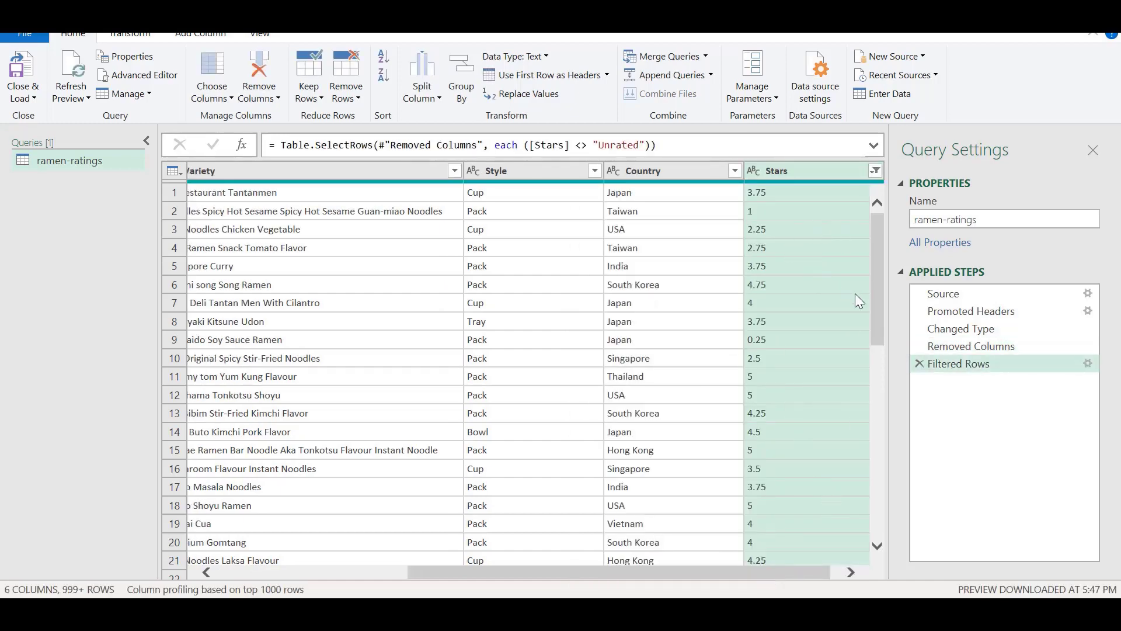
Step: Change the Stars column's data type to Decimal Number, and close and load the query into the workbook as a table
left_click_drag(874, 241, 868, 218)
left_click(750, 169)
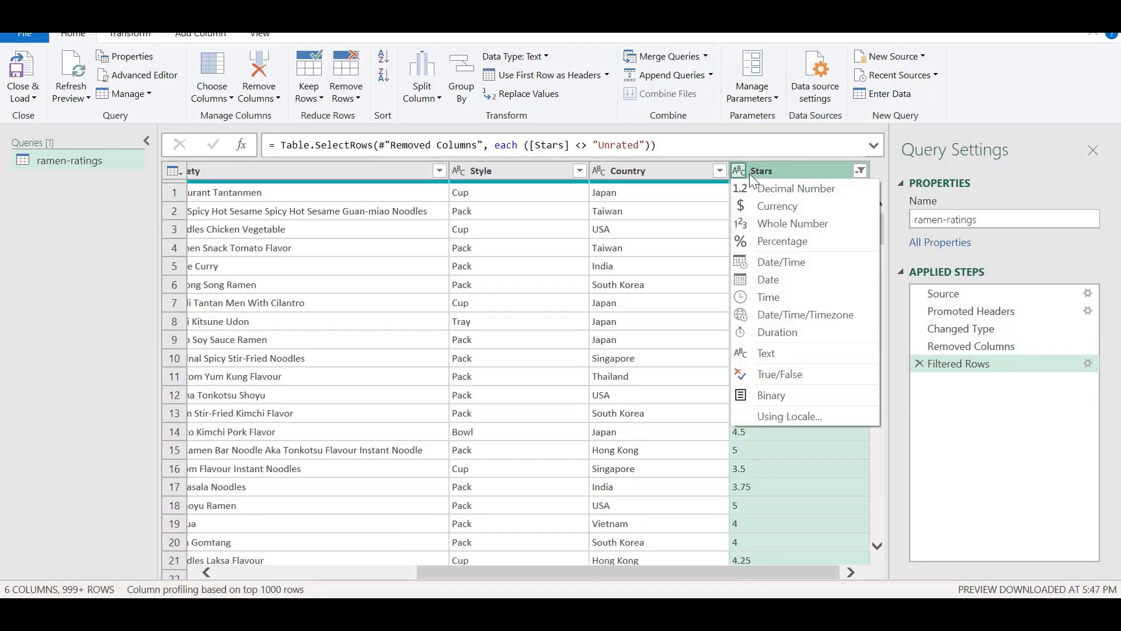
left_click(751, 189)
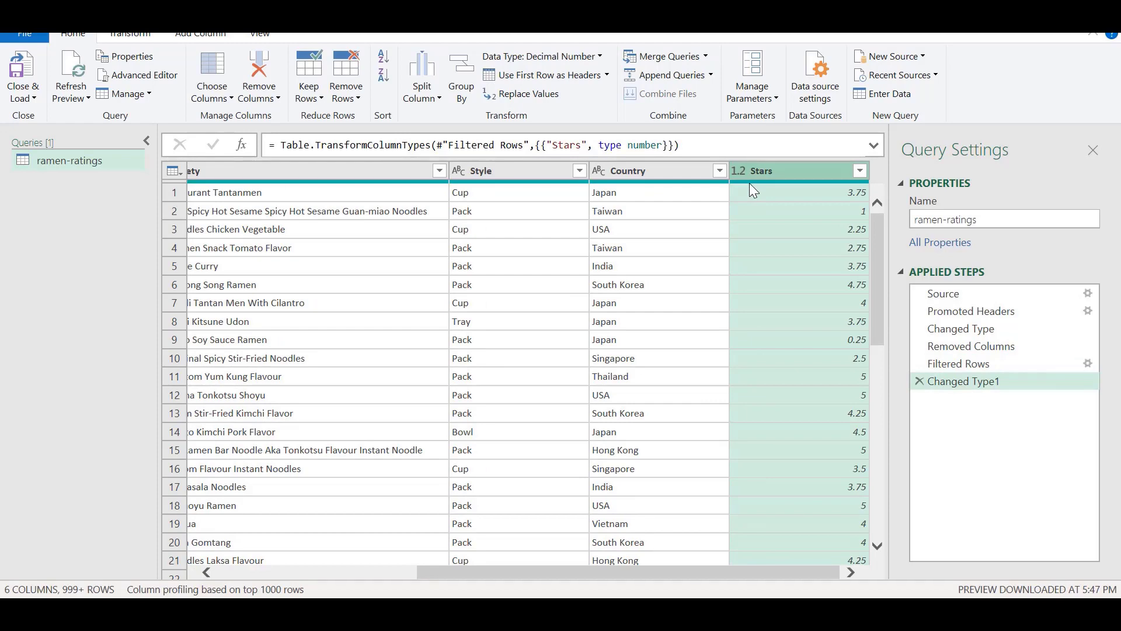
left_click_drag(753, 573, 462, 572)
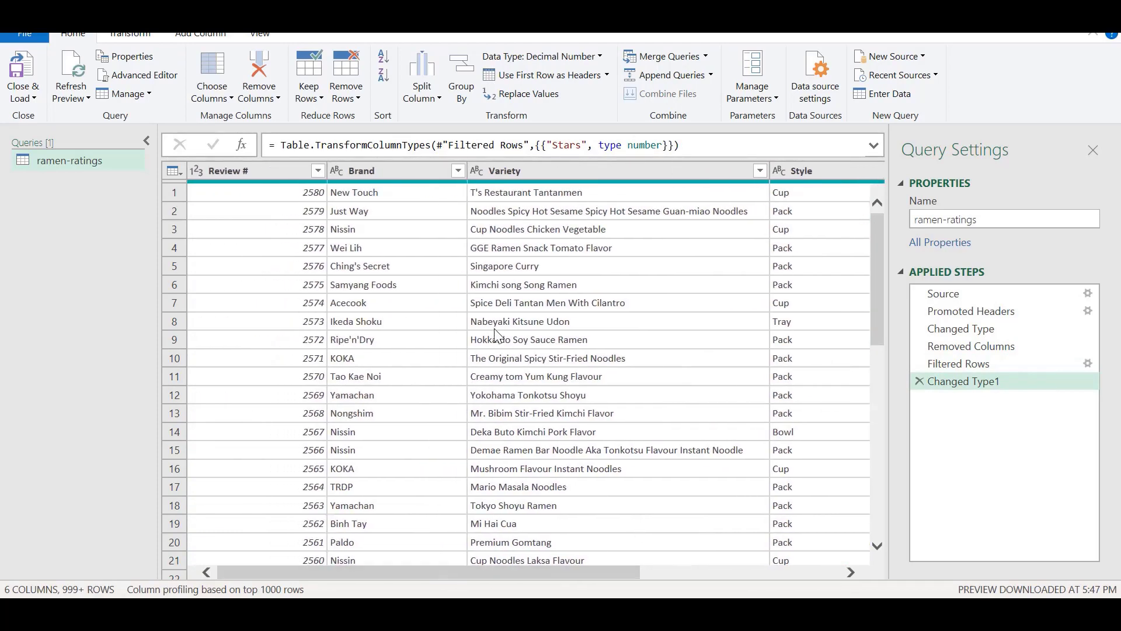
left_click(18, 69)
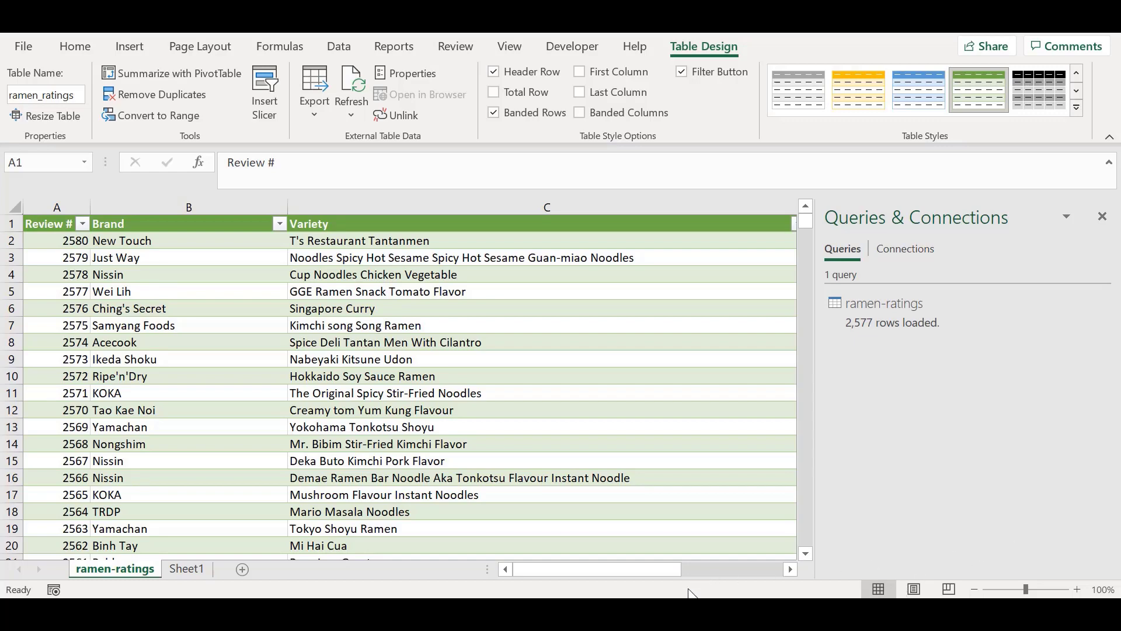
Step: Switch to the workbook with the stationary table and examine its column headers and the first colour entries
mouse_move(695, 613)
left_click(606, 536)
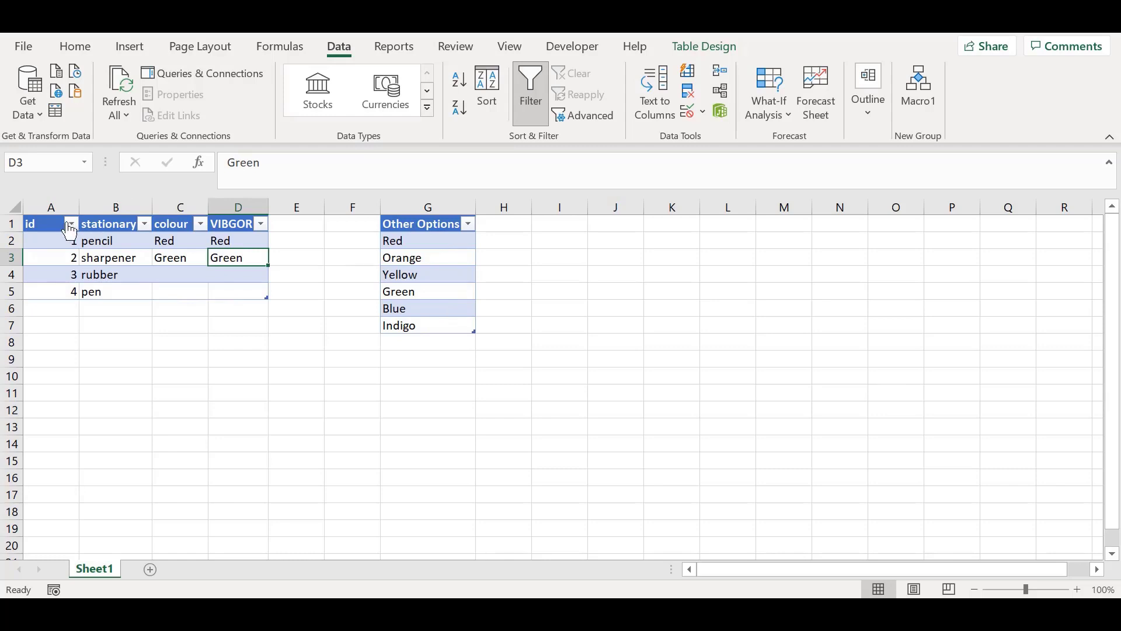
left_click(48, 224)
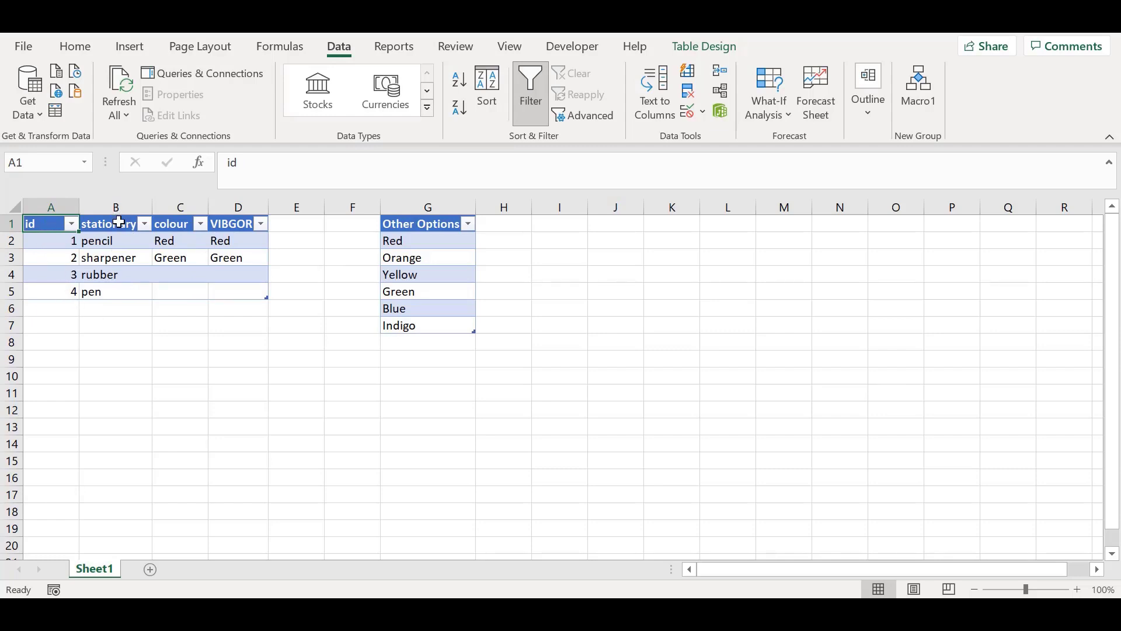
left_click(118, 221)
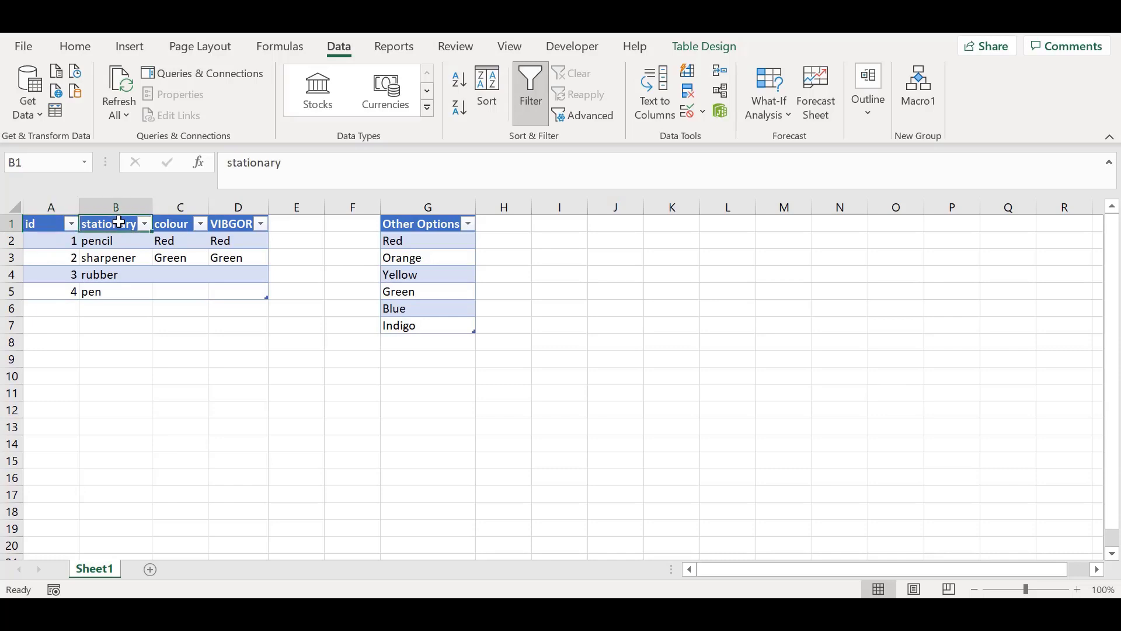
left_click(175, 225)
left_click(229, 225)
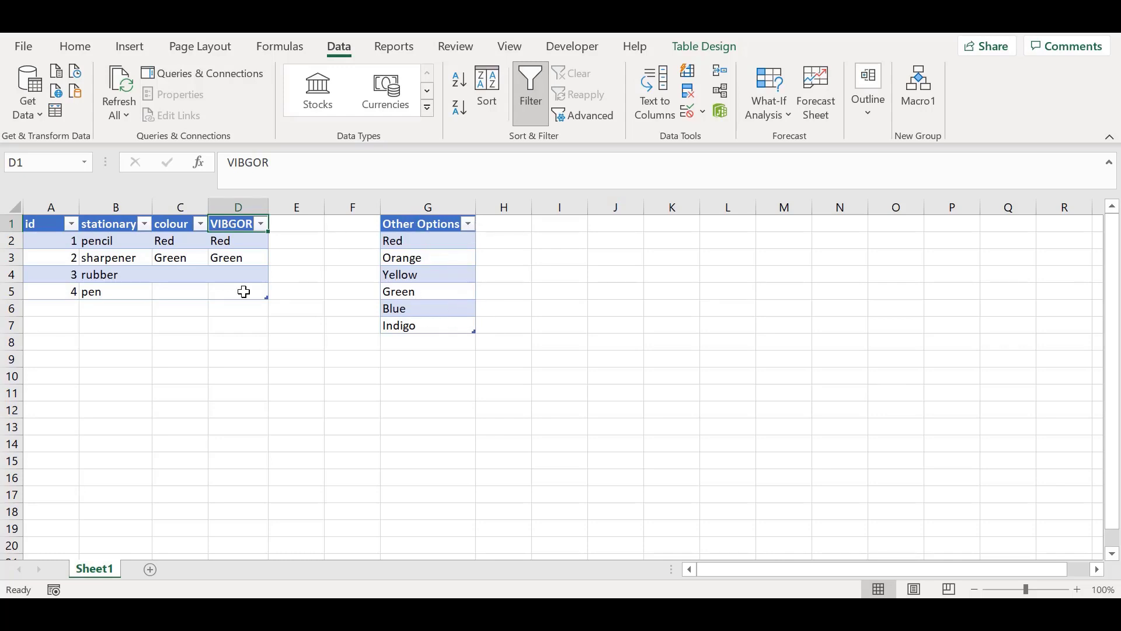
left_click(171, 241)
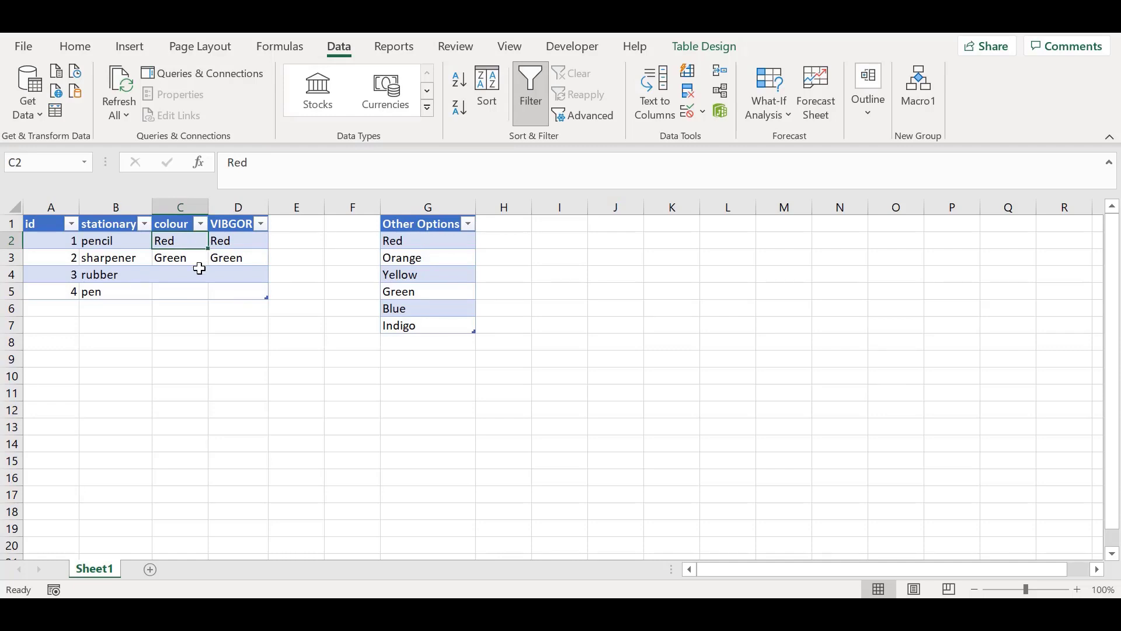
left_click(197, 260)
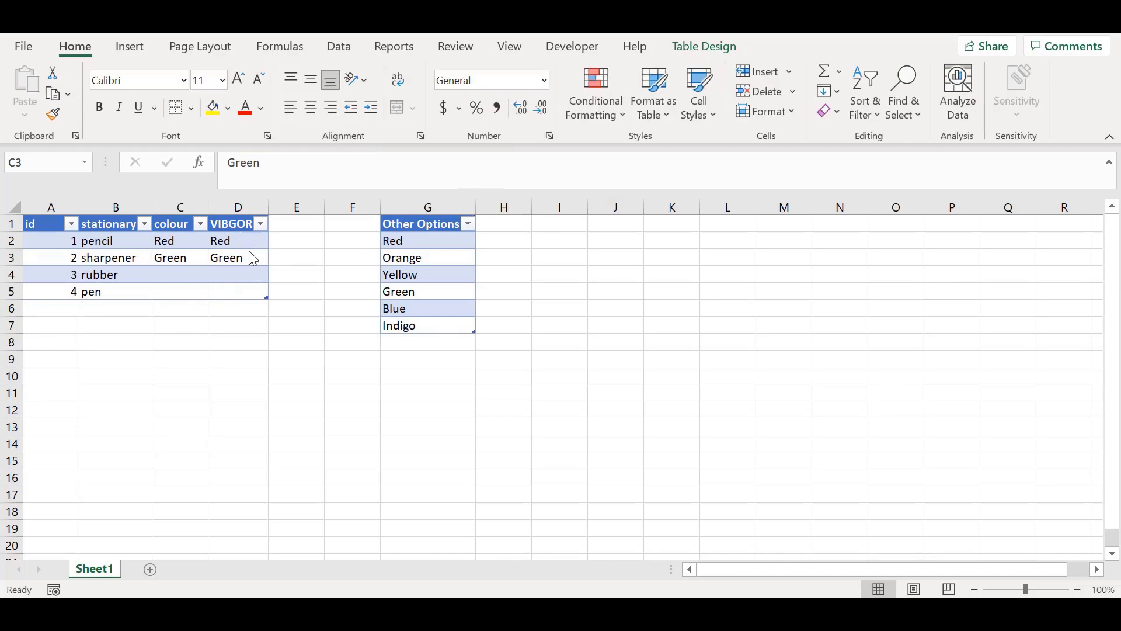
left_click(195, 258)
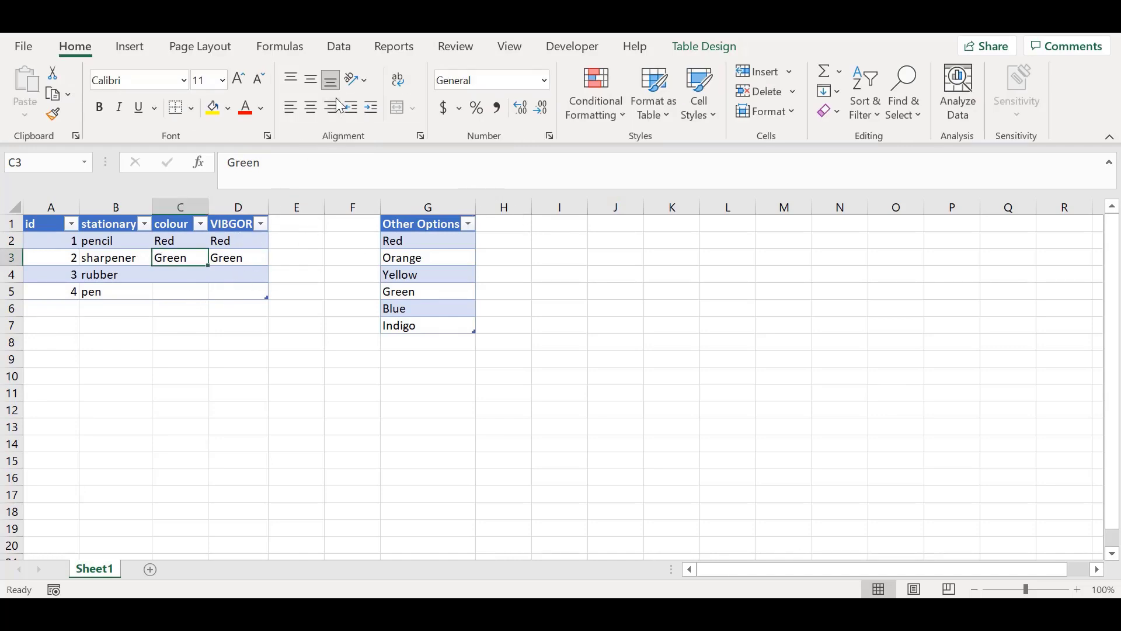
Step: Add list data validation to the colour and VIBGOR cells C2:D5, using the Other Options entries in G2:G7 as the source
left_click(338, 51)
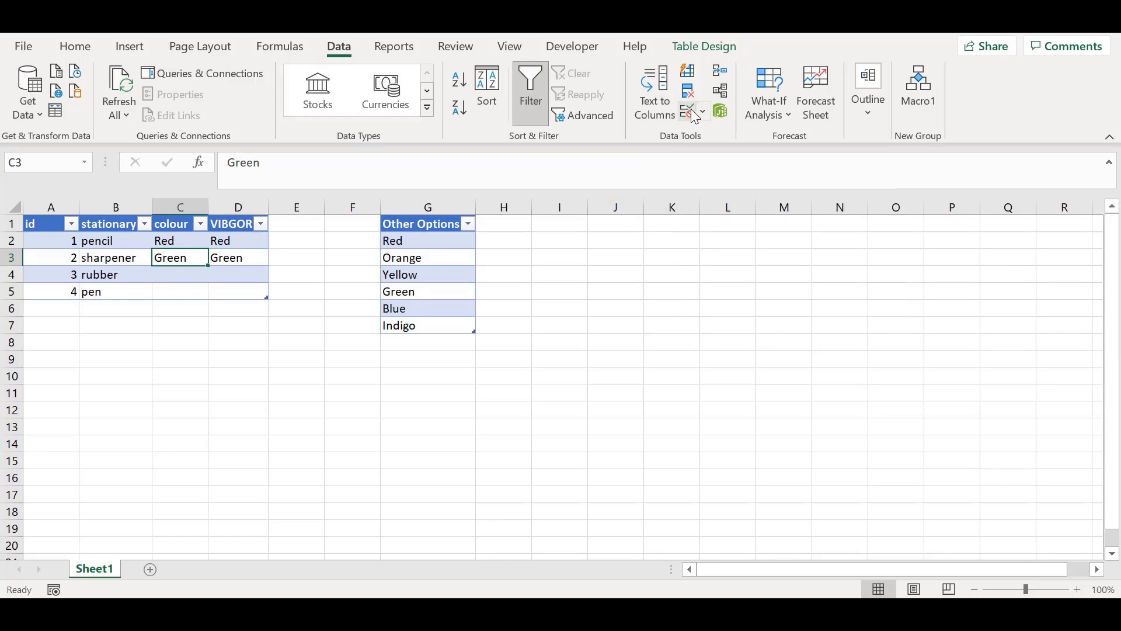
left_click_drag(180, 238, 255, 292)
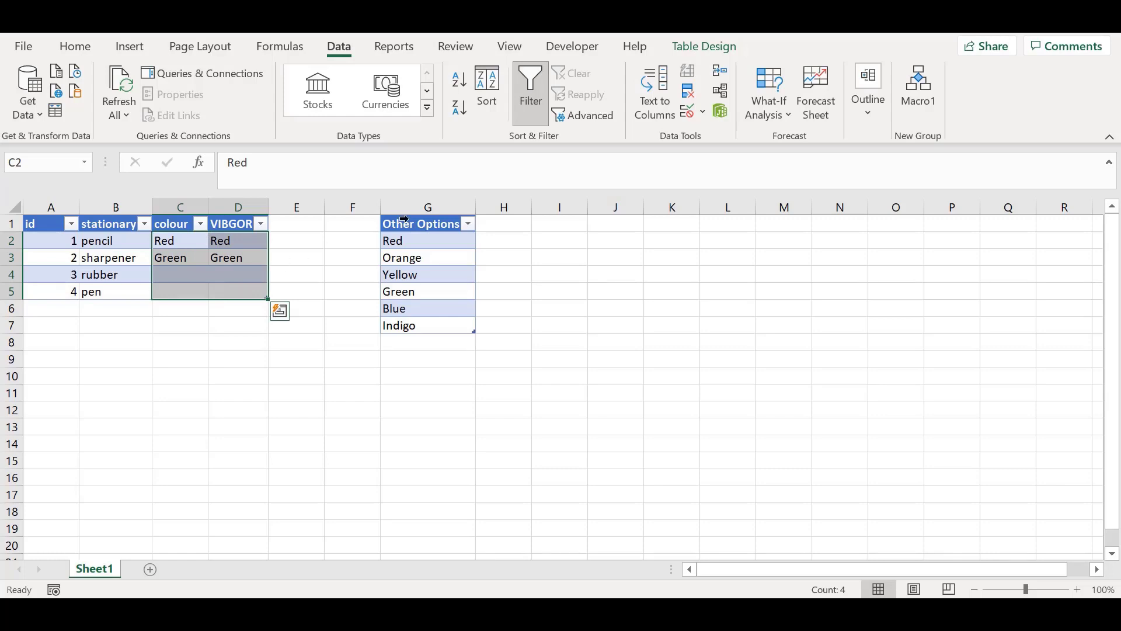
left_click(703, 113)
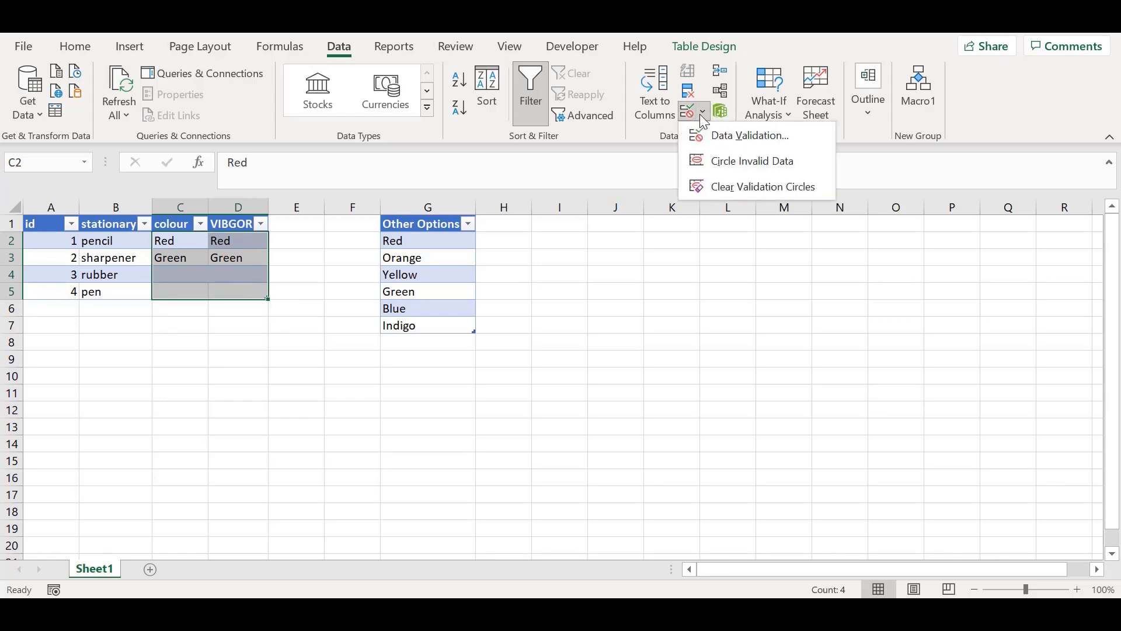
left_click(712, 137)
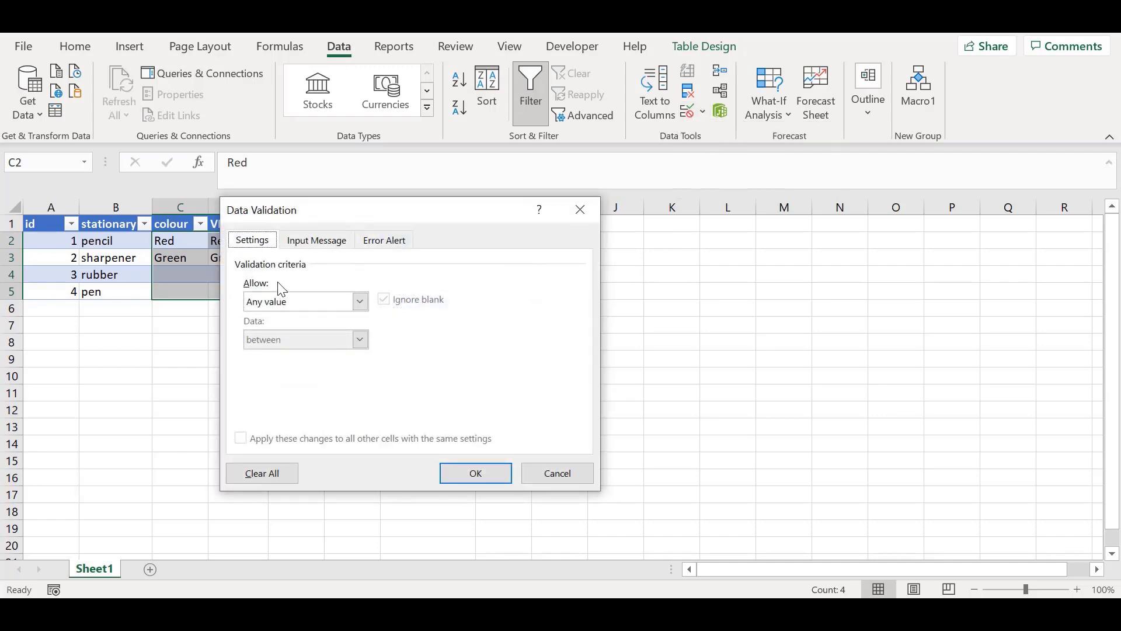
left_click(310, 307)
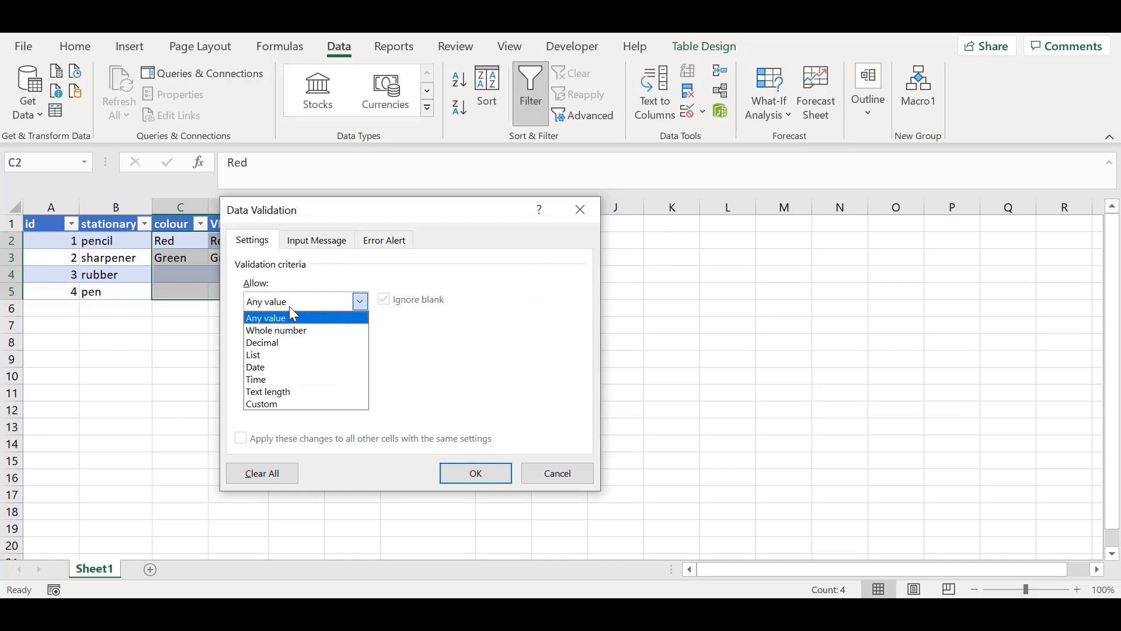
left_click(317, 355)
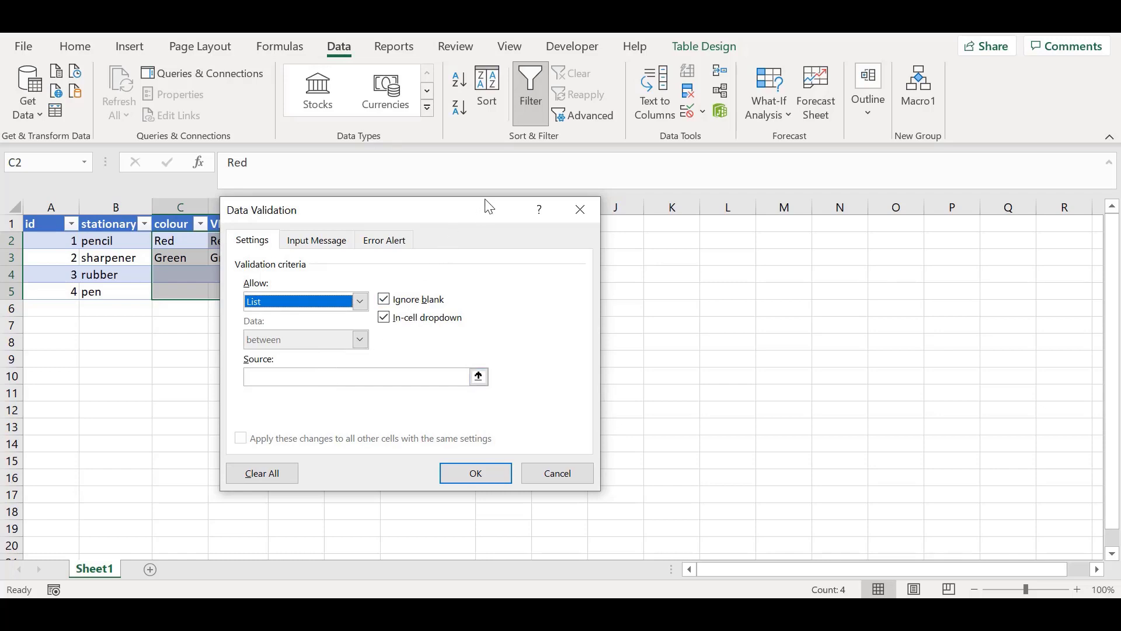
left_click_drag(477, 219, 800, 208)
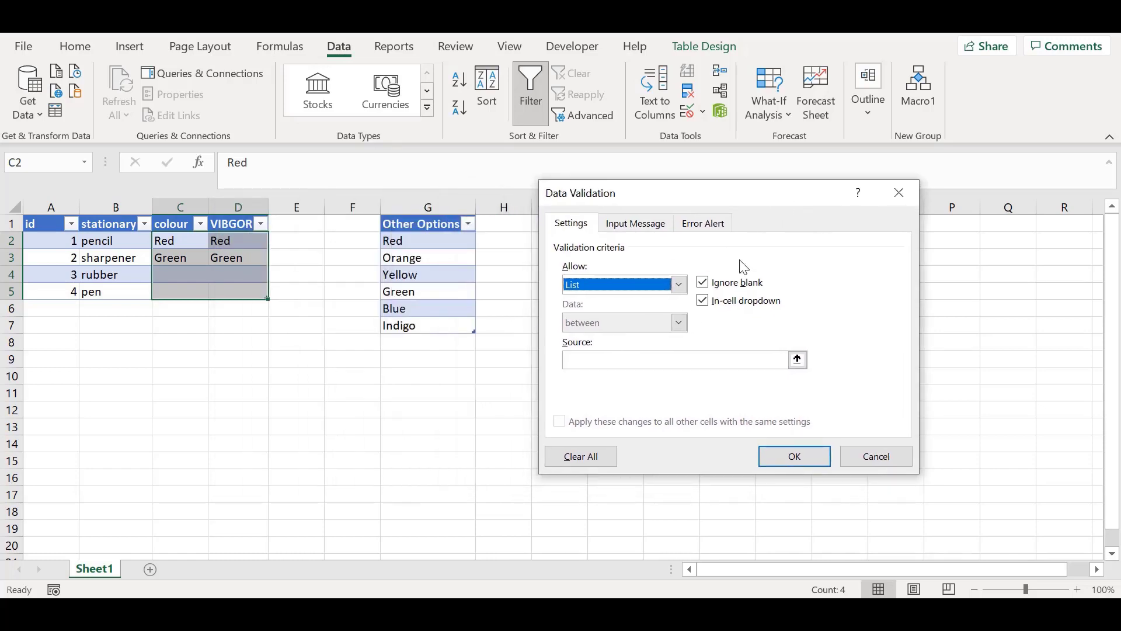
left_click(595, 362)
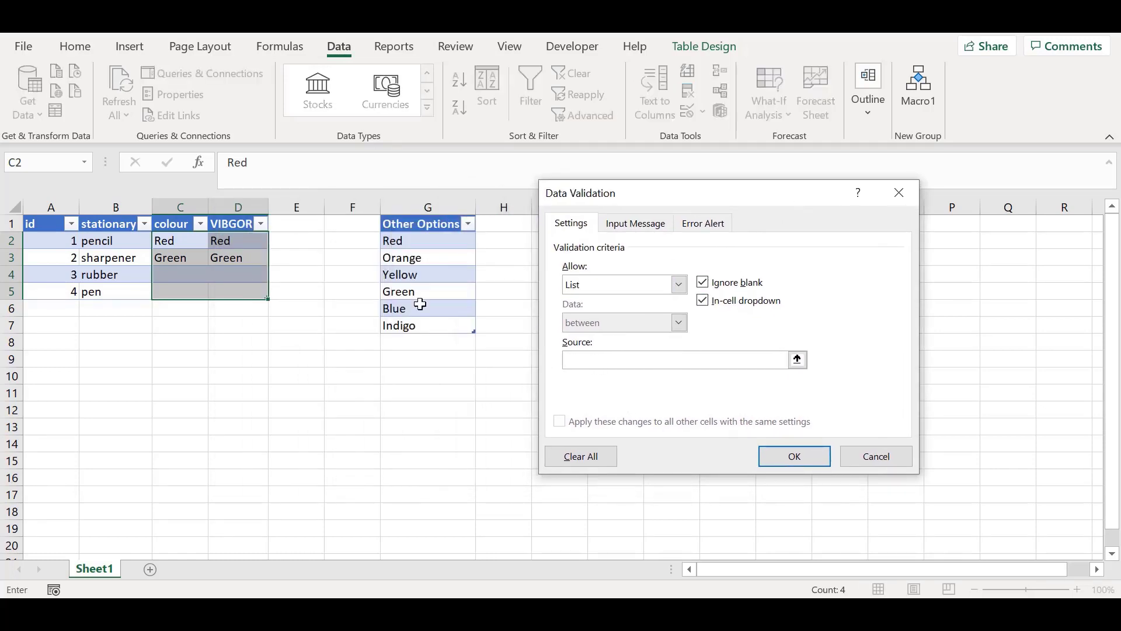
left_click_drag(427, 237, 438, 326)
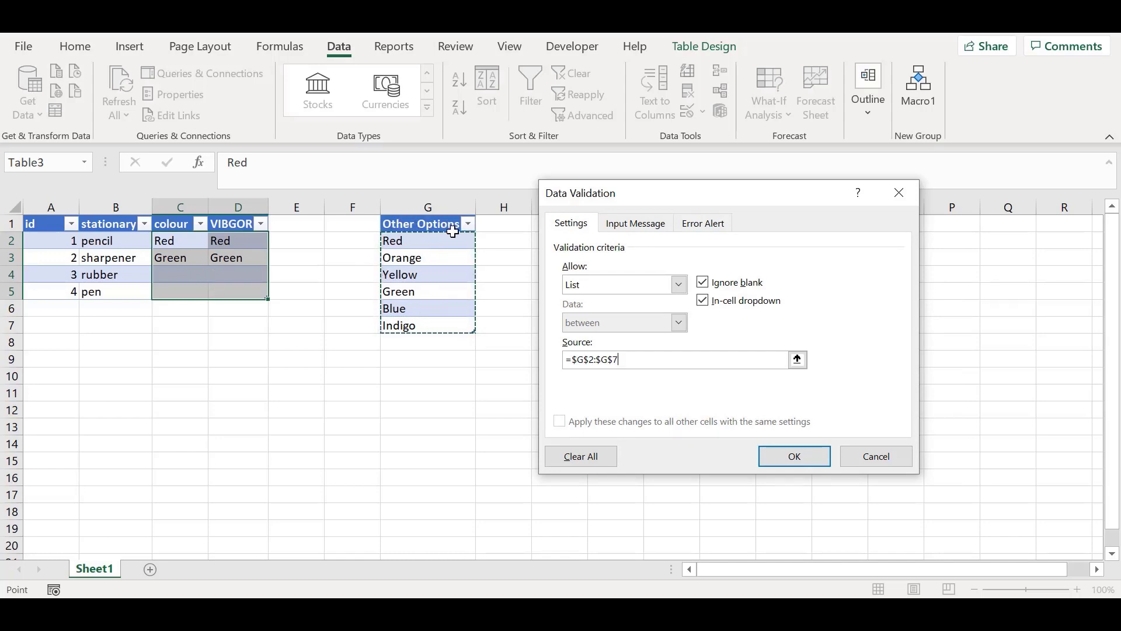
left_click(794, 455)
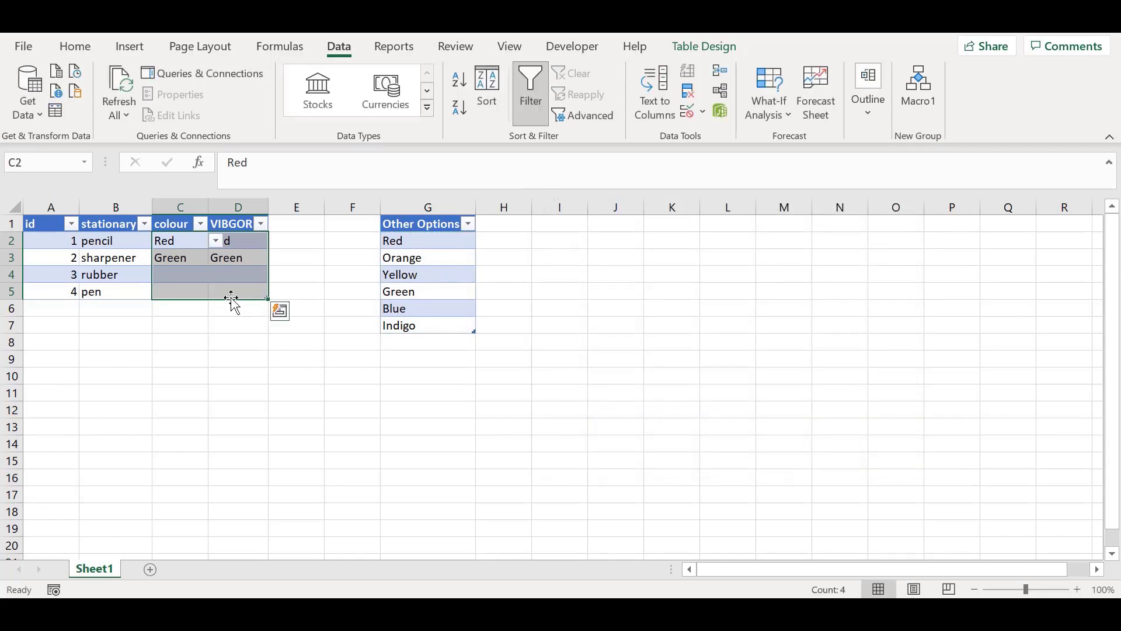
Step: Check the filled colour and VIBGOR cells for their dropdowns and view the list options offered for the pencil's colour
left_click(233, 258)
left_click(188, 243)
left_click(248, 241)
left_click(180, 259)
left_click(231, 260)
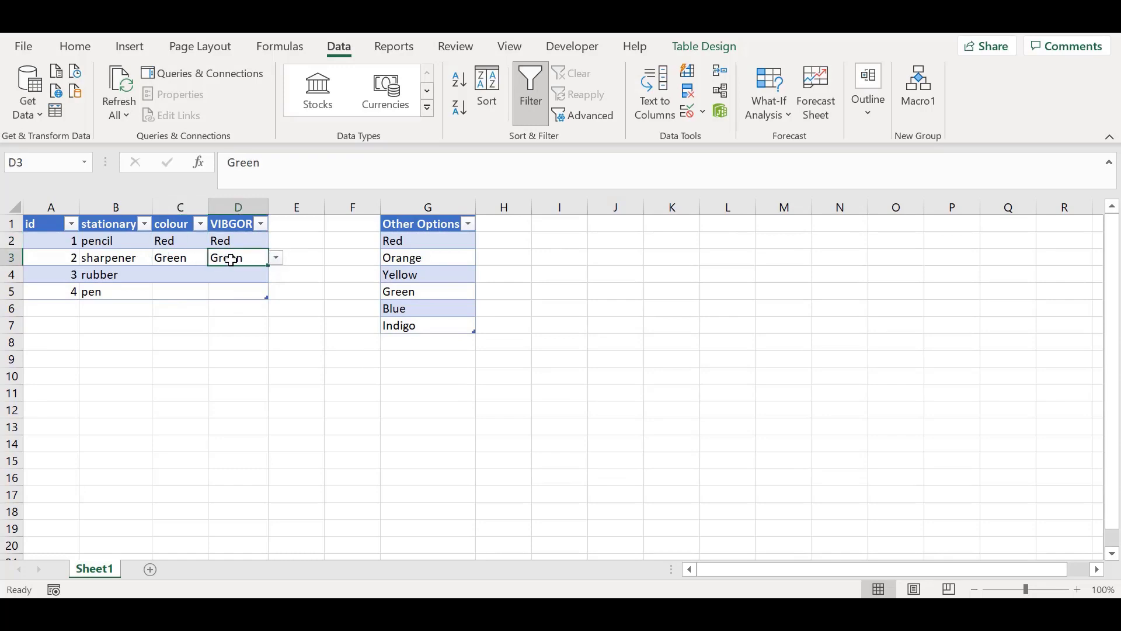
left_click(181, 241)
left_click(217, 241)
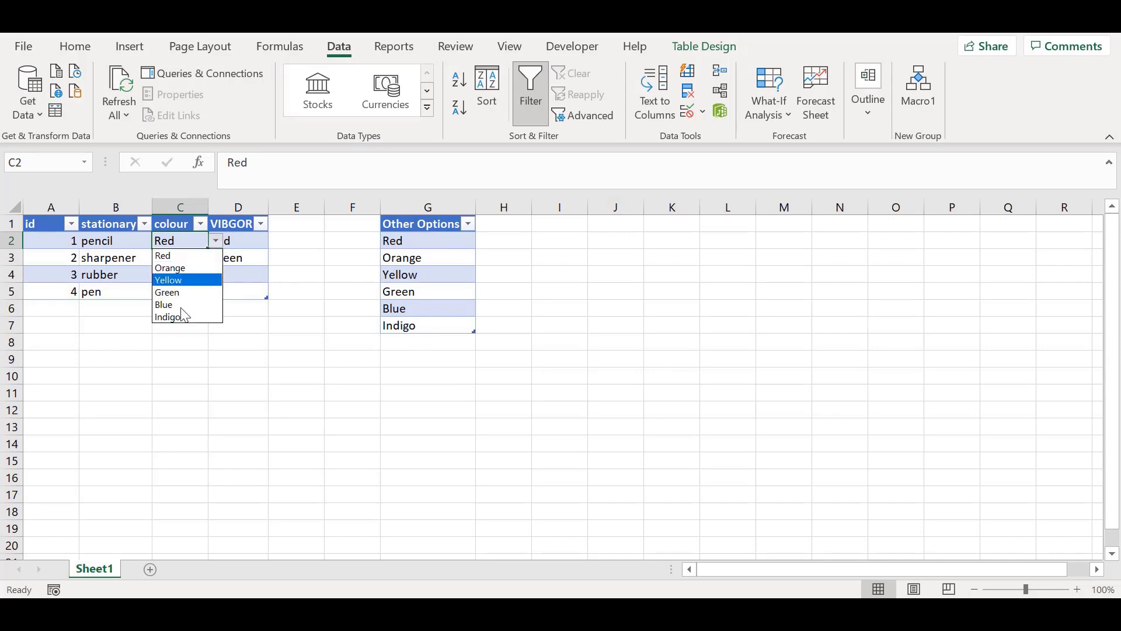
key("Escape")
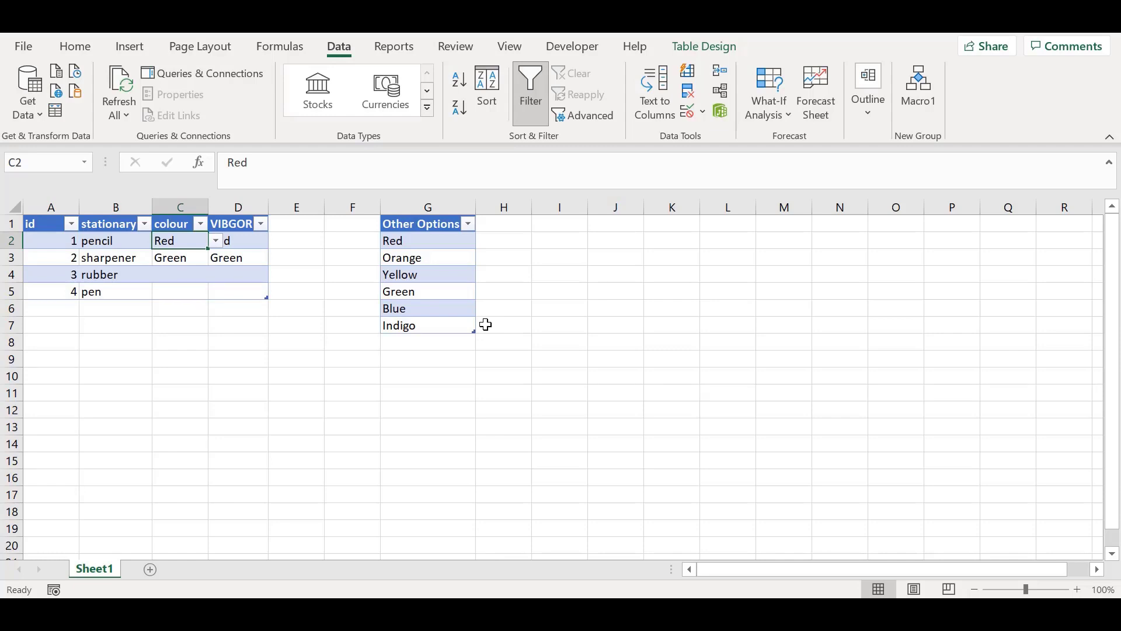
Step: Add Violet as a new entry directly below Indigo in the Other Options table and review the extended list
double_click(424, 342)
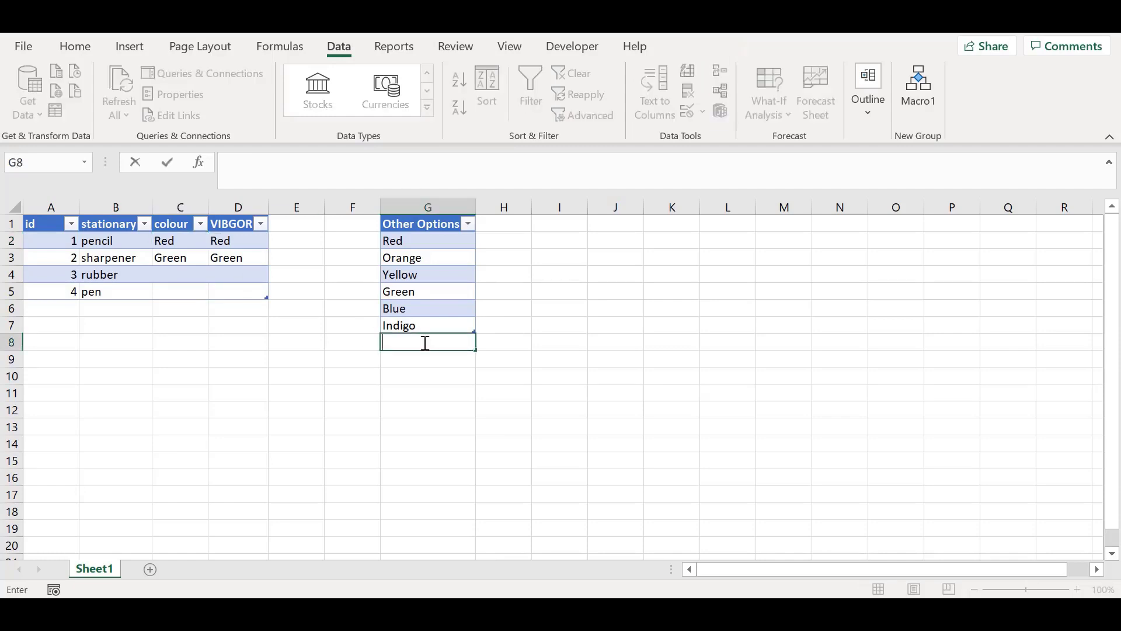
type("Violet")
key("Return")
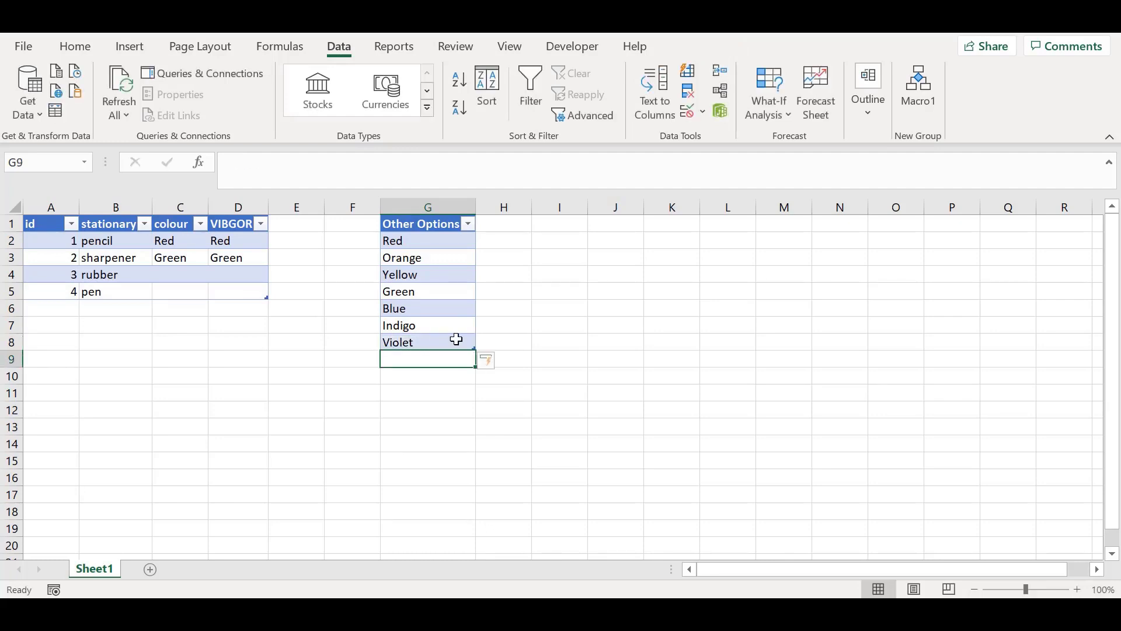
left_click(424, 260)
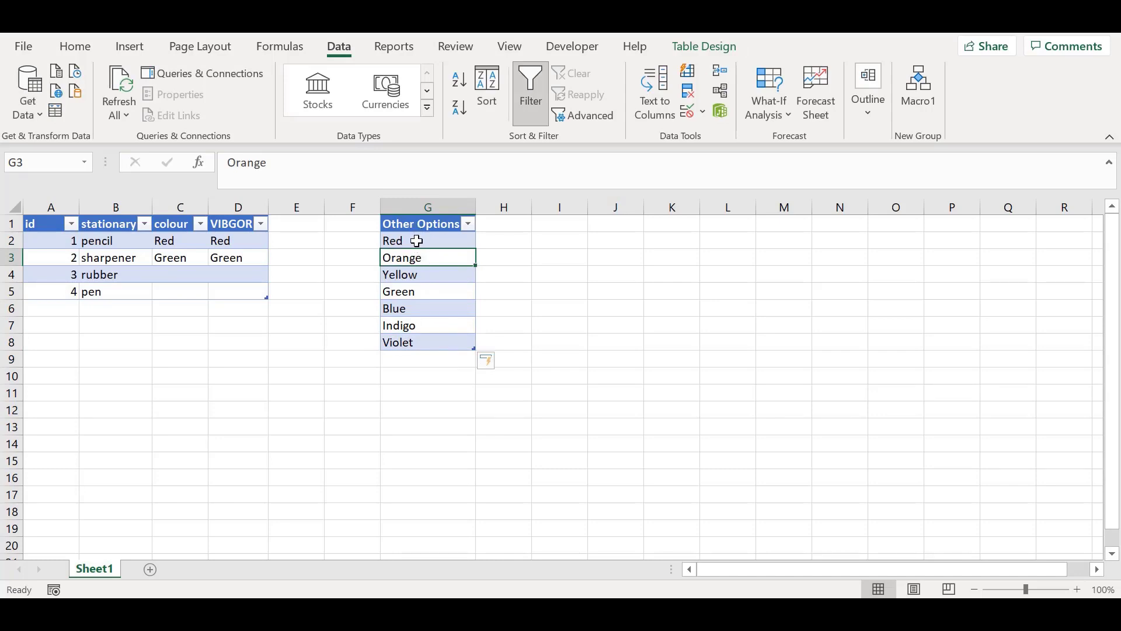
left_click(417, 240)
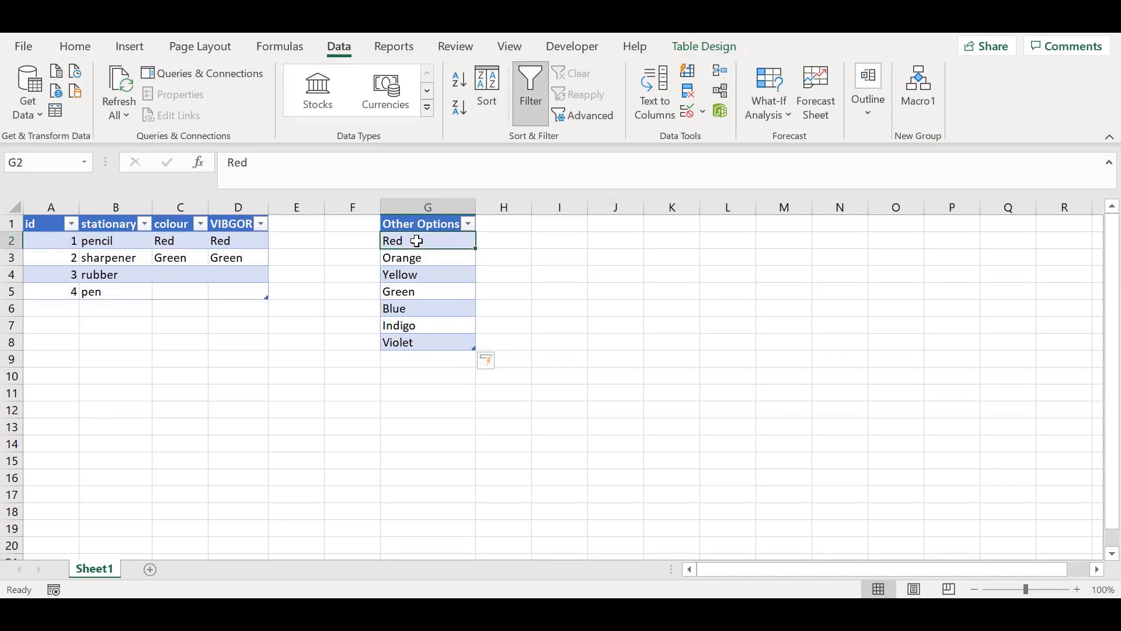
left_click(462, 325)
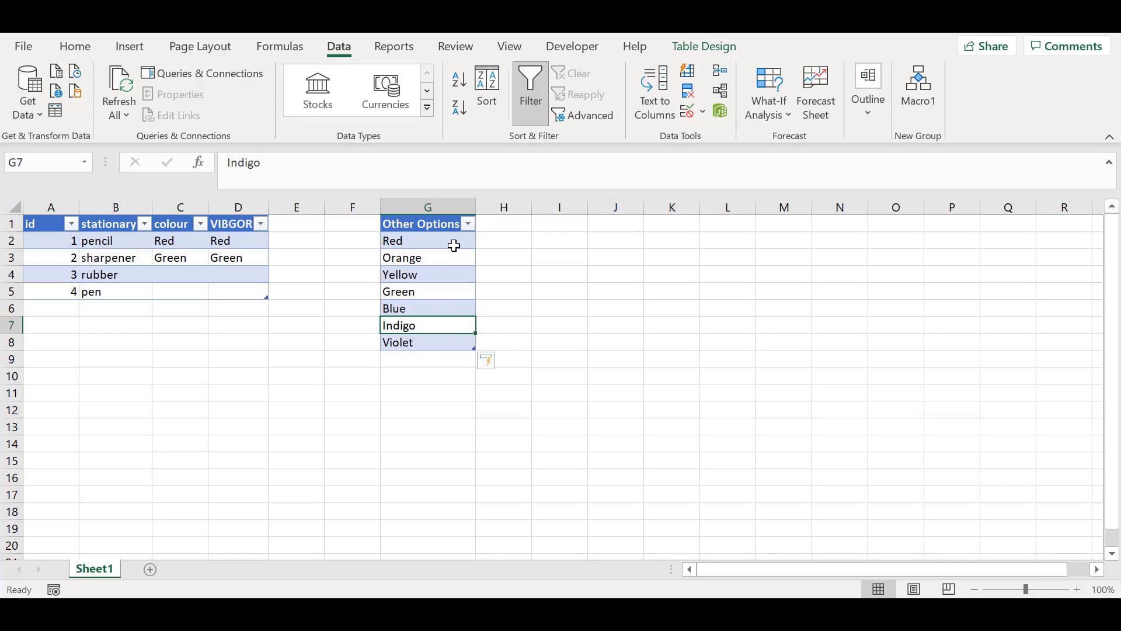
left_click(460, 344)
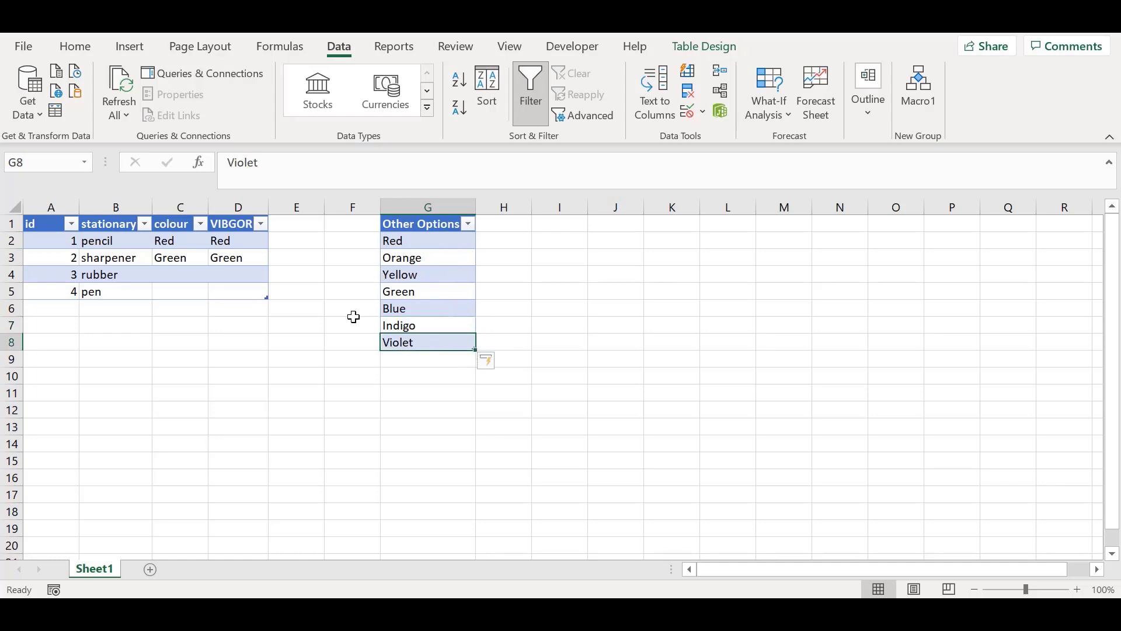
Step: Choose Violet as the pencil's colour and Blue as the sharpener's colour from their validation lists
left_click(187, 247)
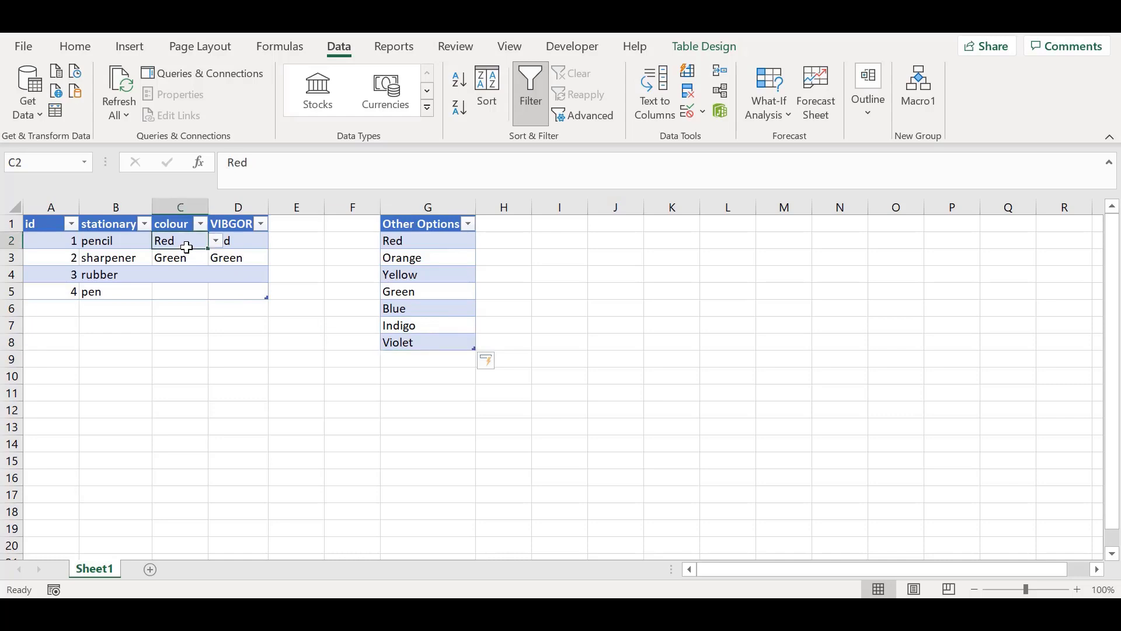
left_click(216, 241)
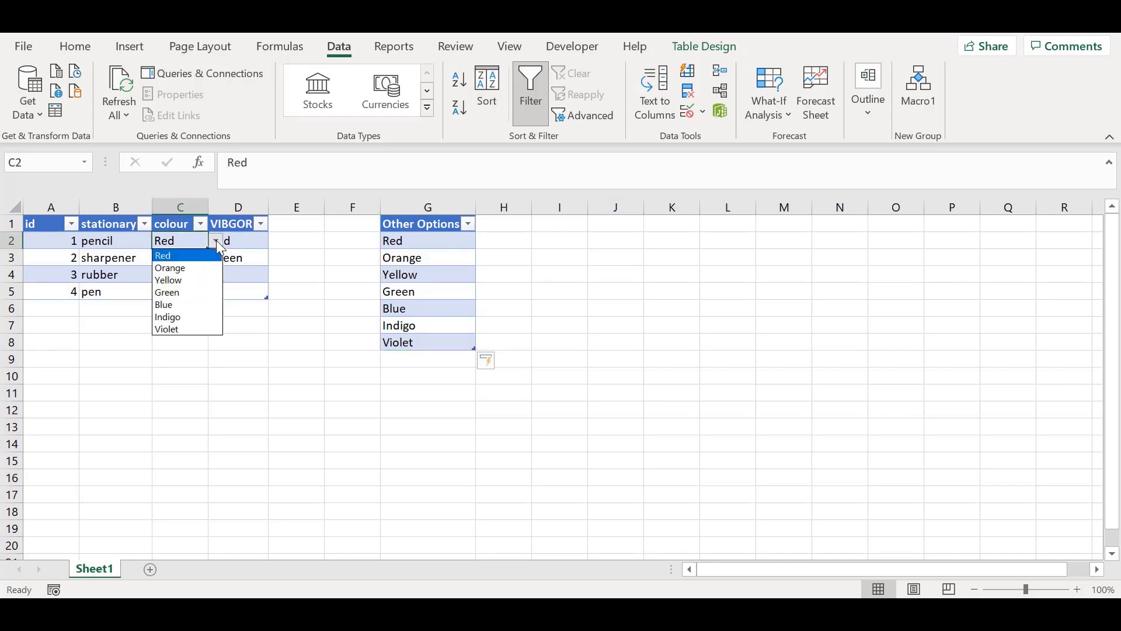
left_click(178, 327)
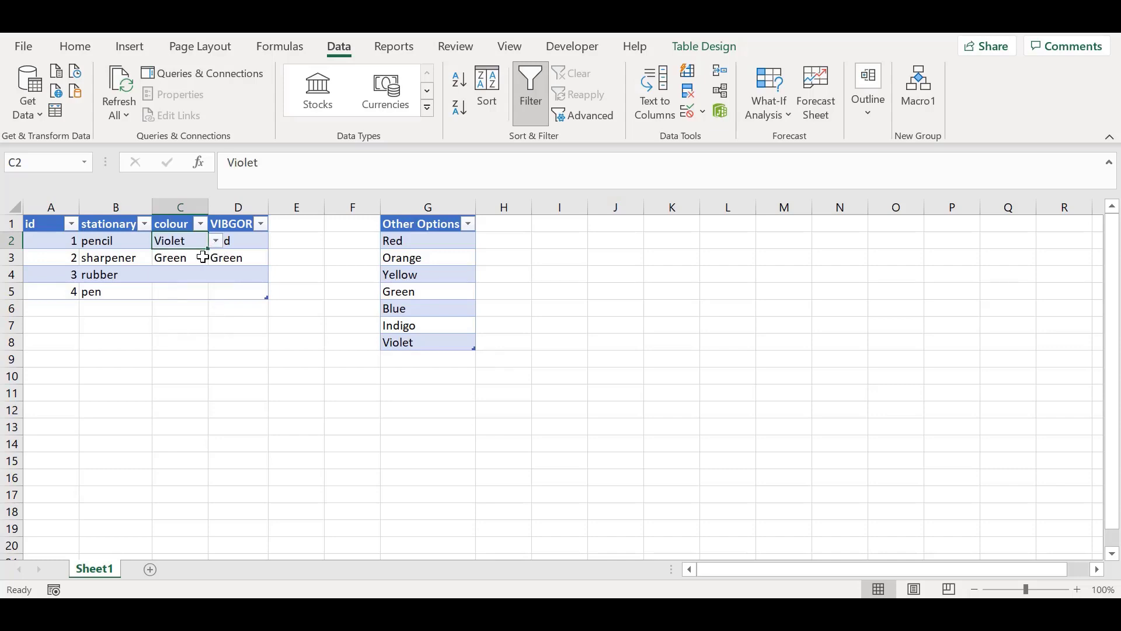
left_click(202, 258)
left_click(216, 258)
left_click(190, 323)
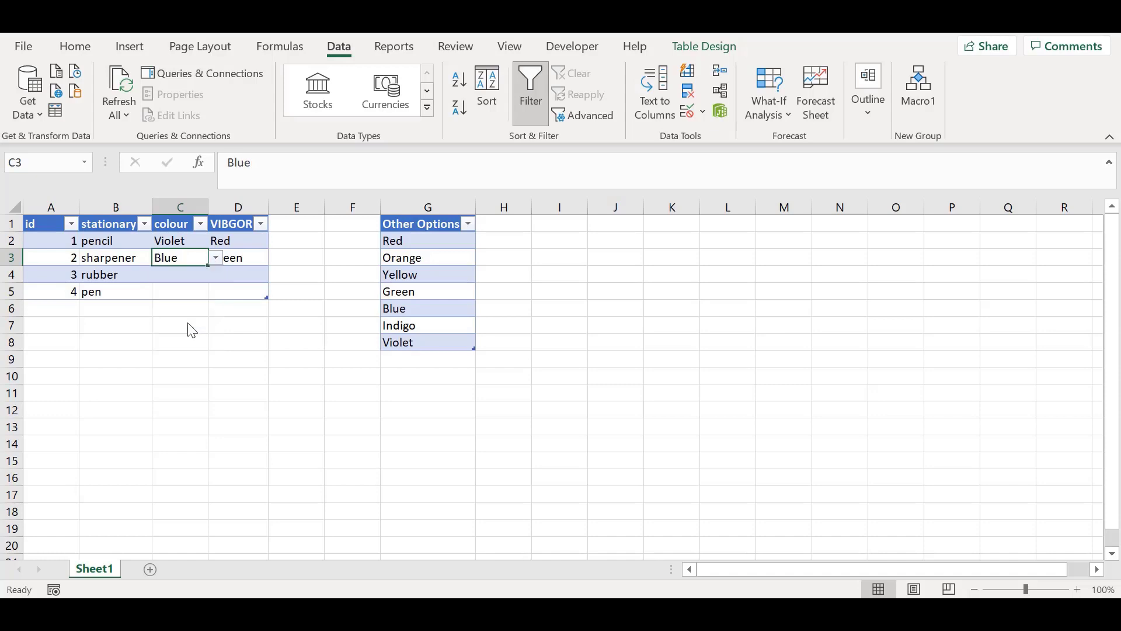
left_click(261, 323)
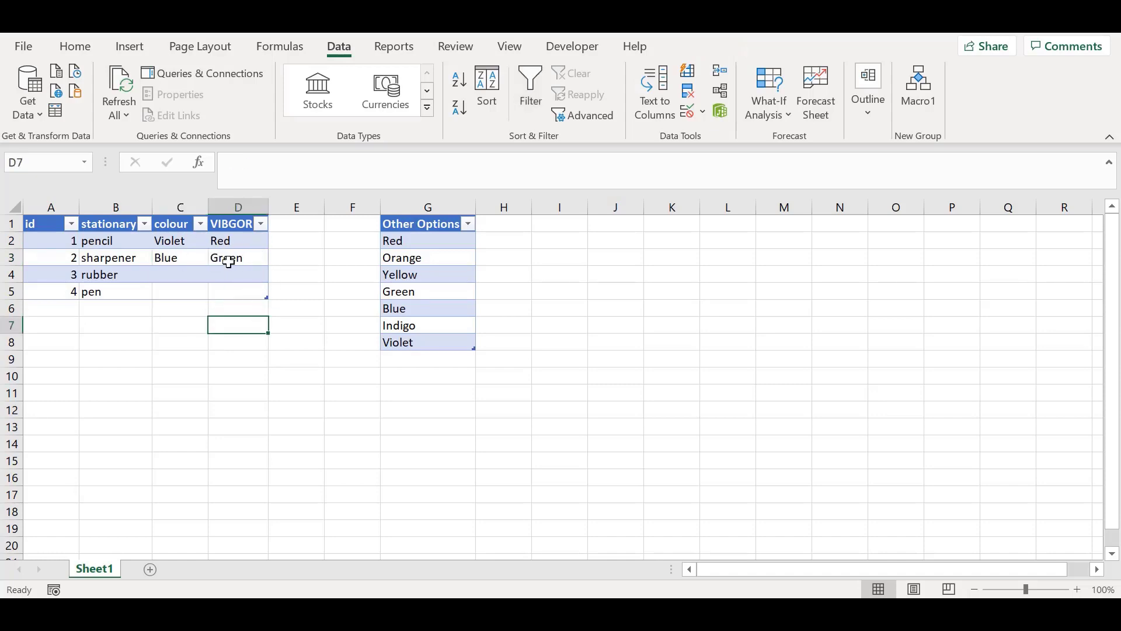
left_click(329, 341)
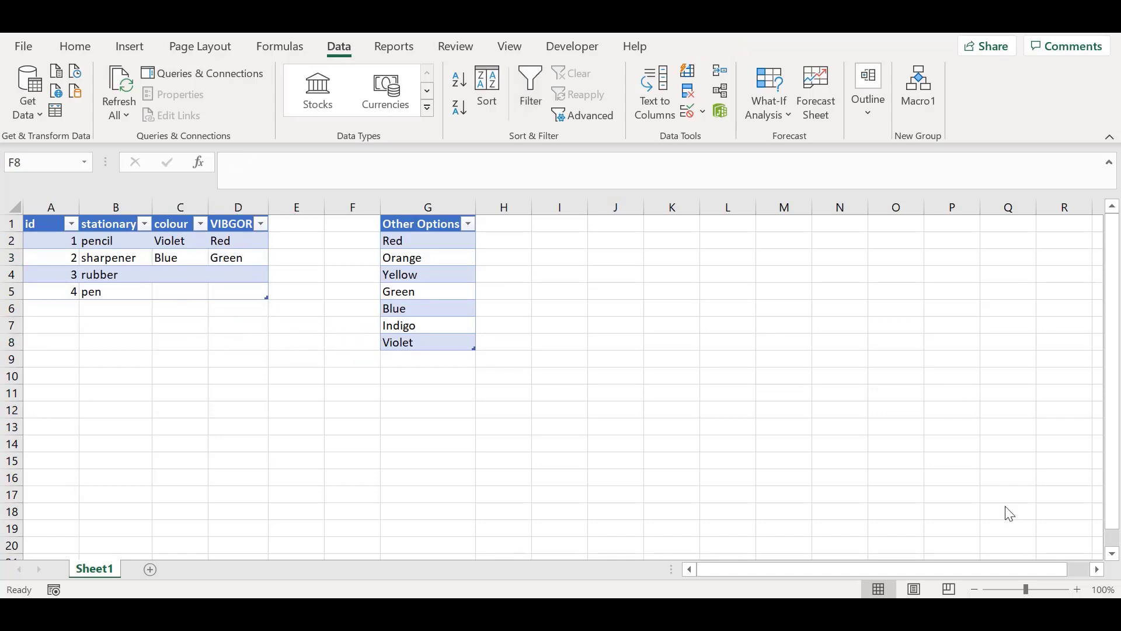